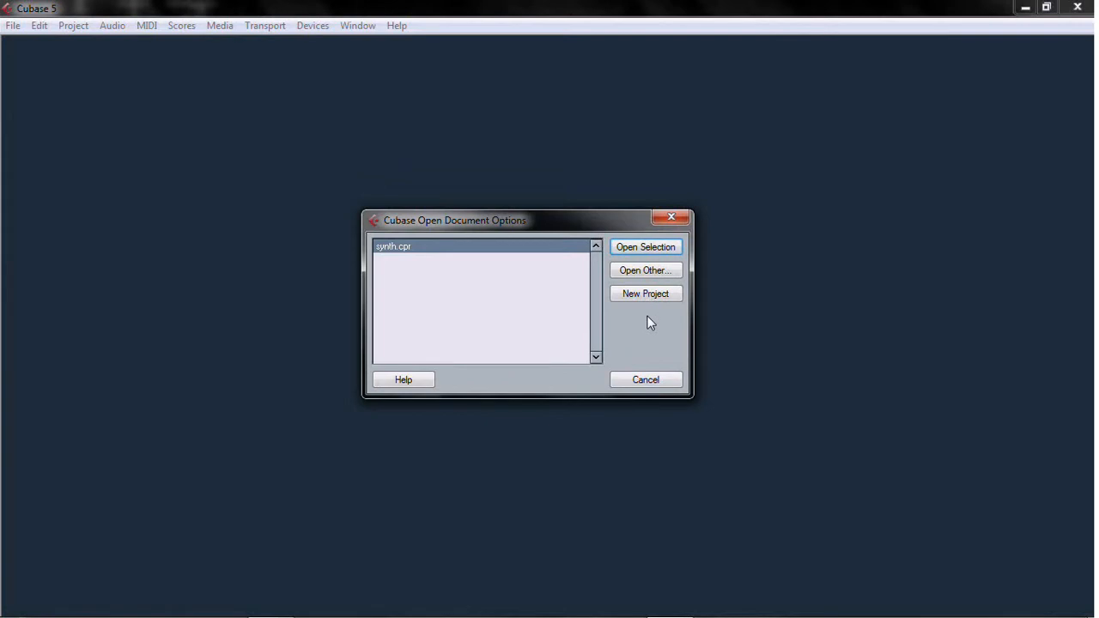
# Create a new project based on the Sapphire Template
pyautogui.click(646, 298)
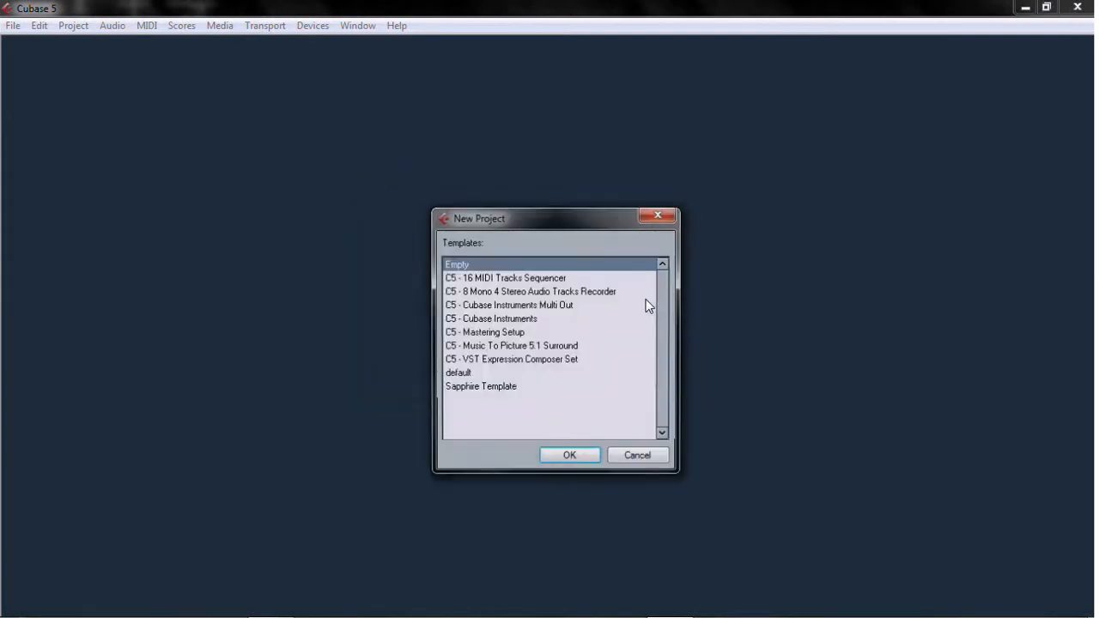
pyautogui.click(481, 388)
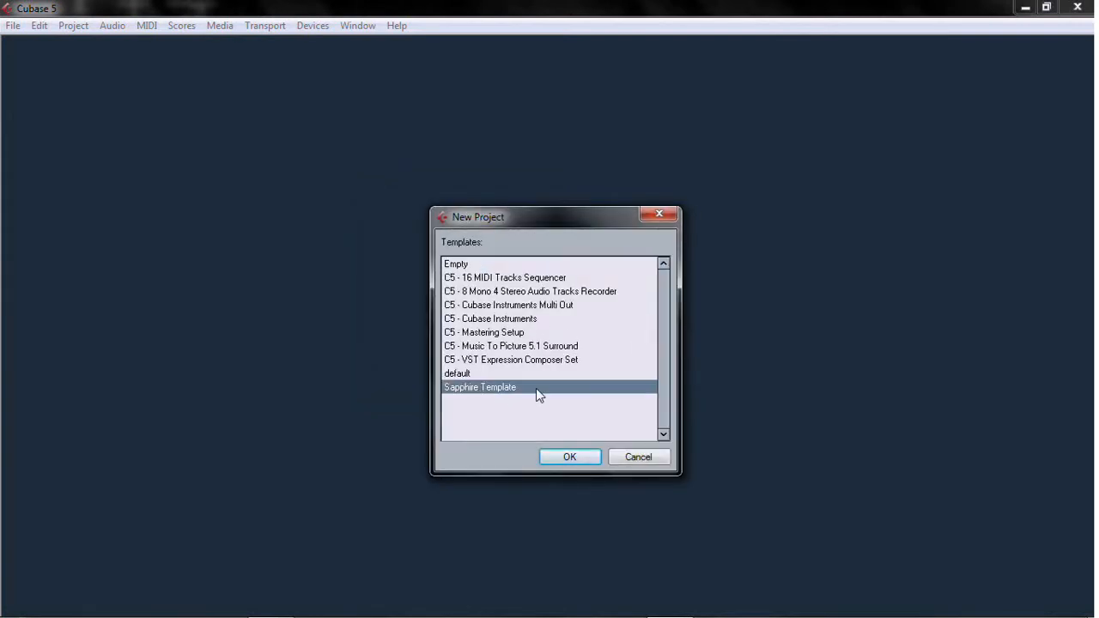
pyautogui.click(569, 462)
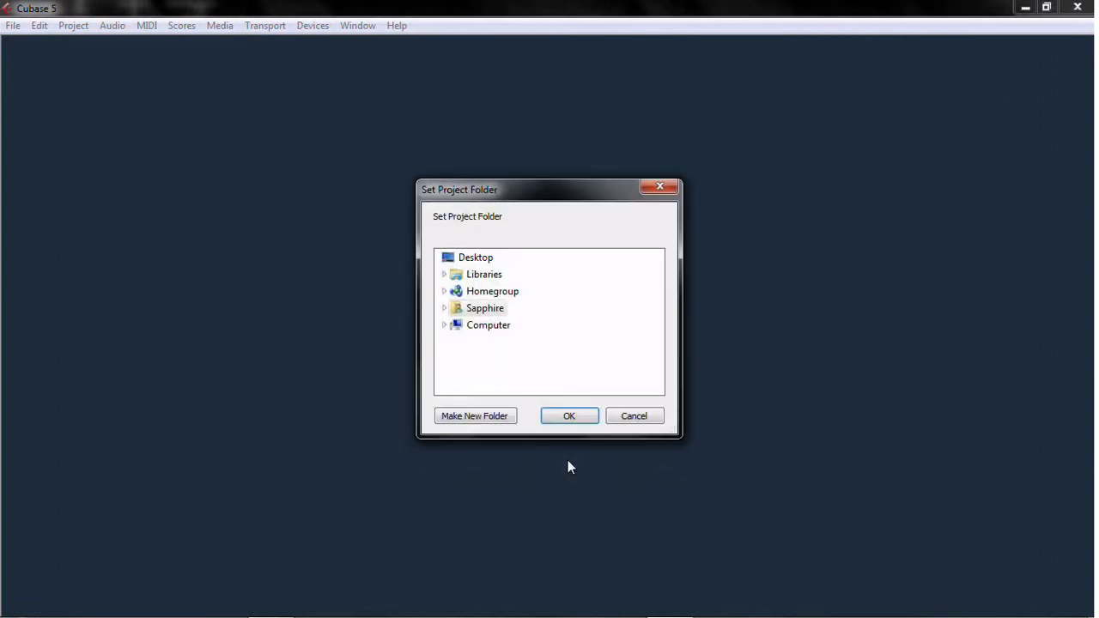
# Create a folder named coursera inside Audio > Cubase on the DATA (D:) drive and set it as the project folder
pyautogui.click(444, 324)
pyautogui.click(453, 325)
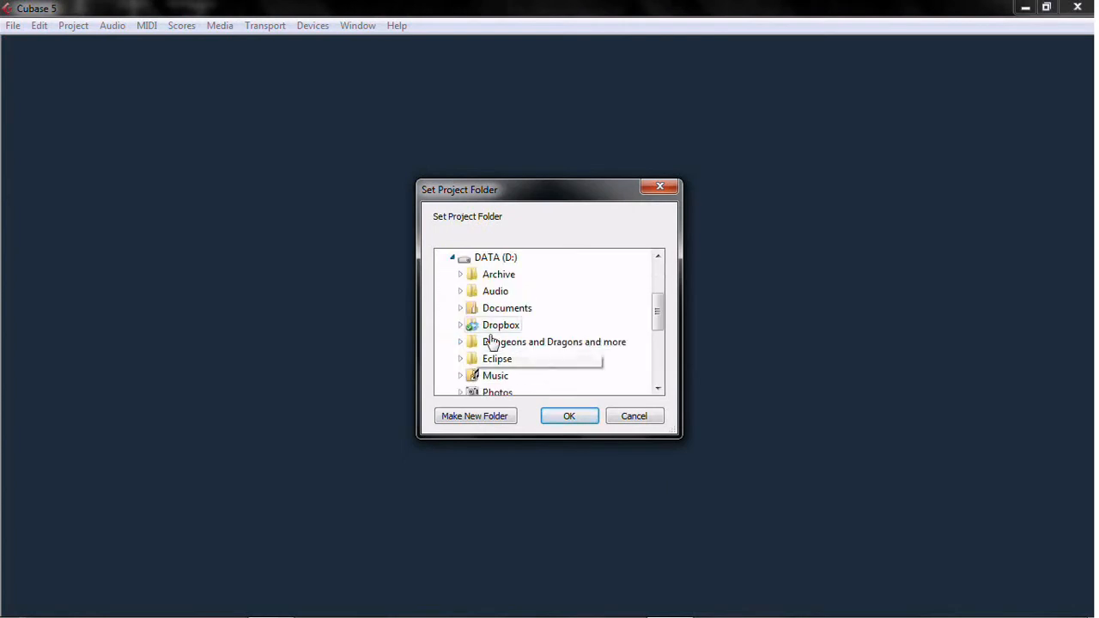
pyautogui.click(460, 292)
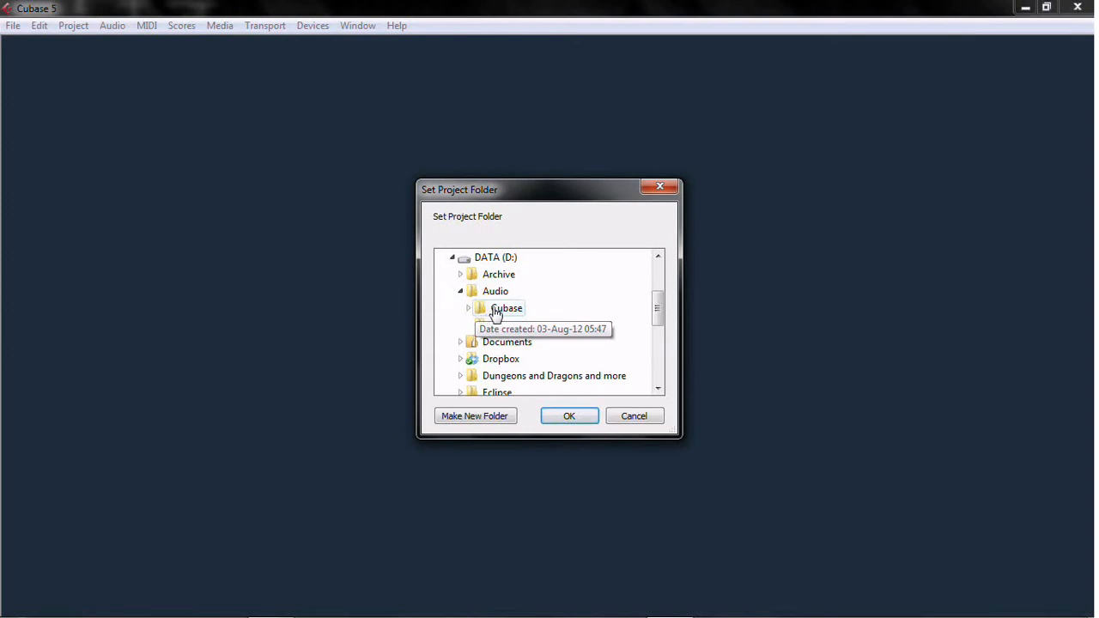
pyautogui.click(488, 310)
pyautogui.click(658, 388)
pyautogui.click(658, 389)
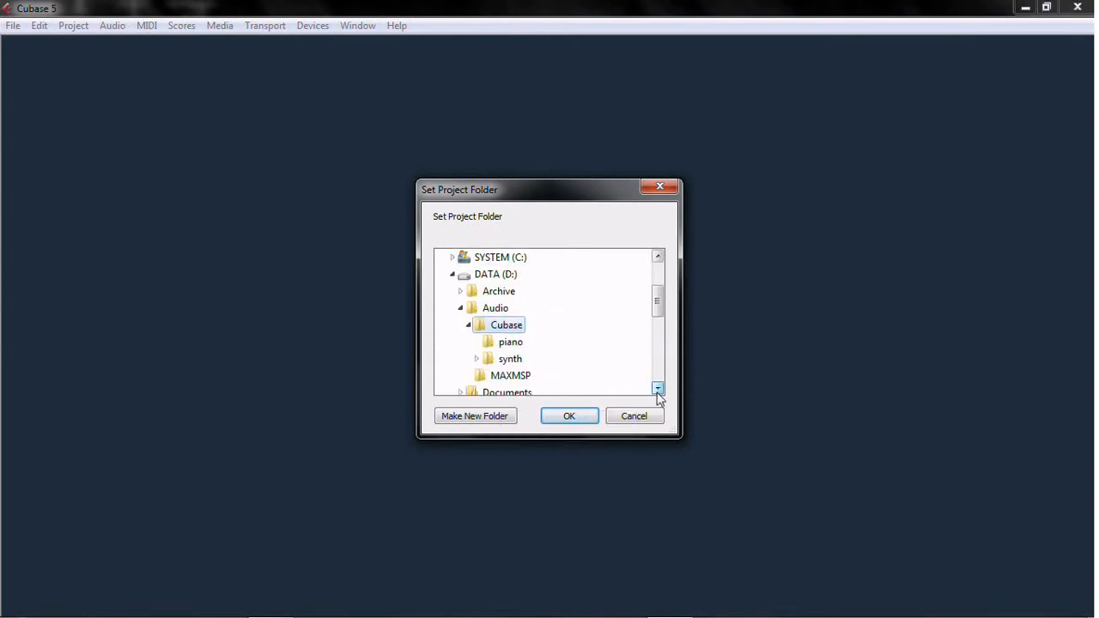
pyautogui.click(492, 419)
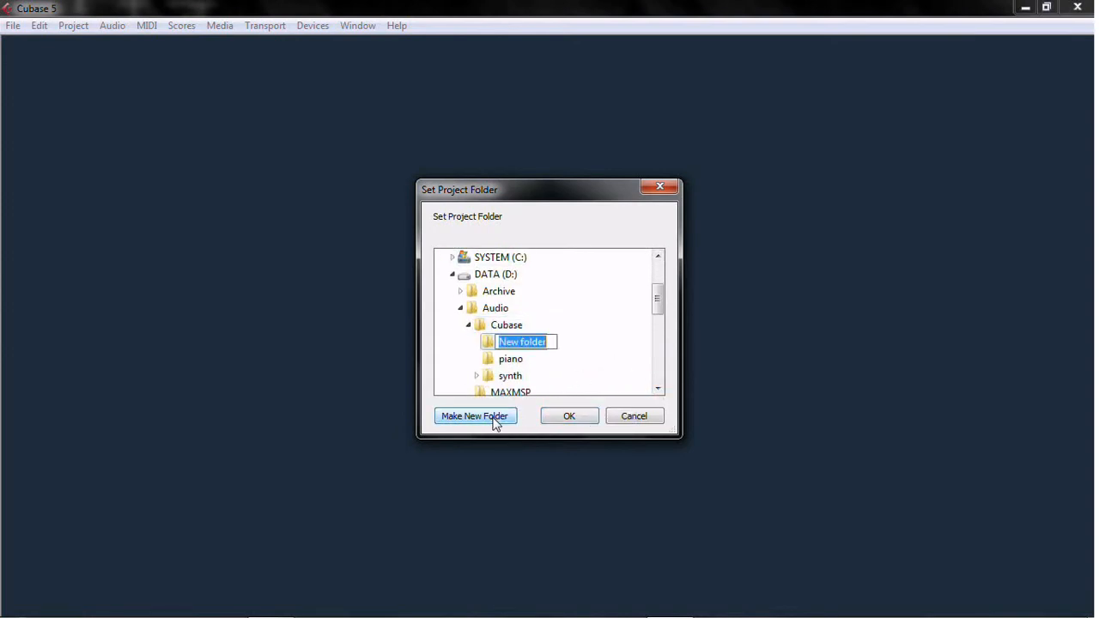
pyautogui.write('c')
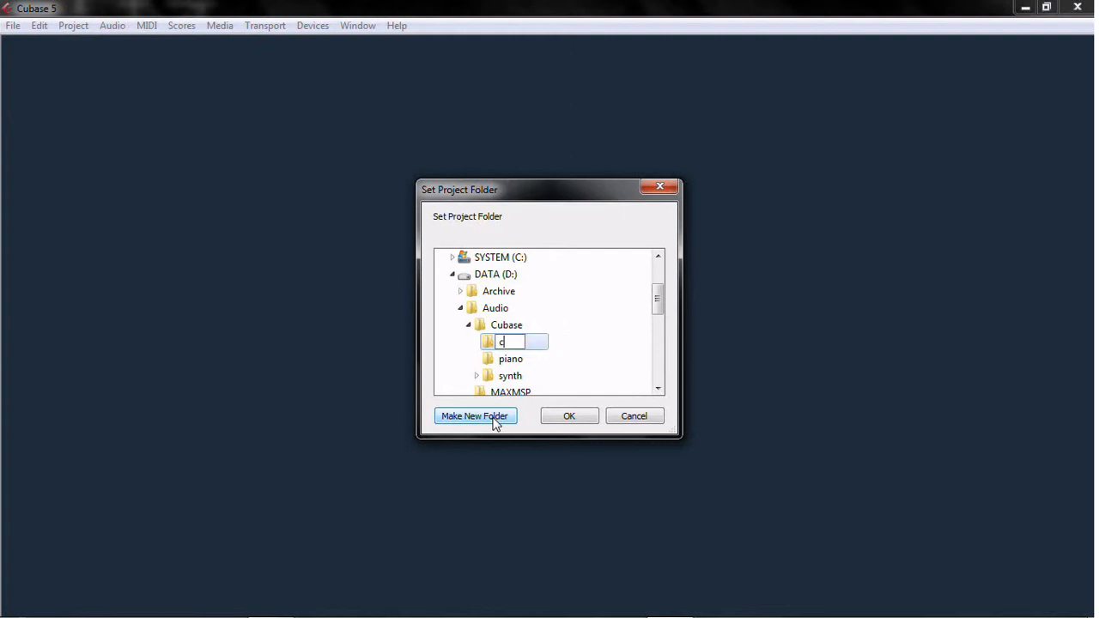
pyautogui.write('oursera')
pyautogui.click(571, 419)
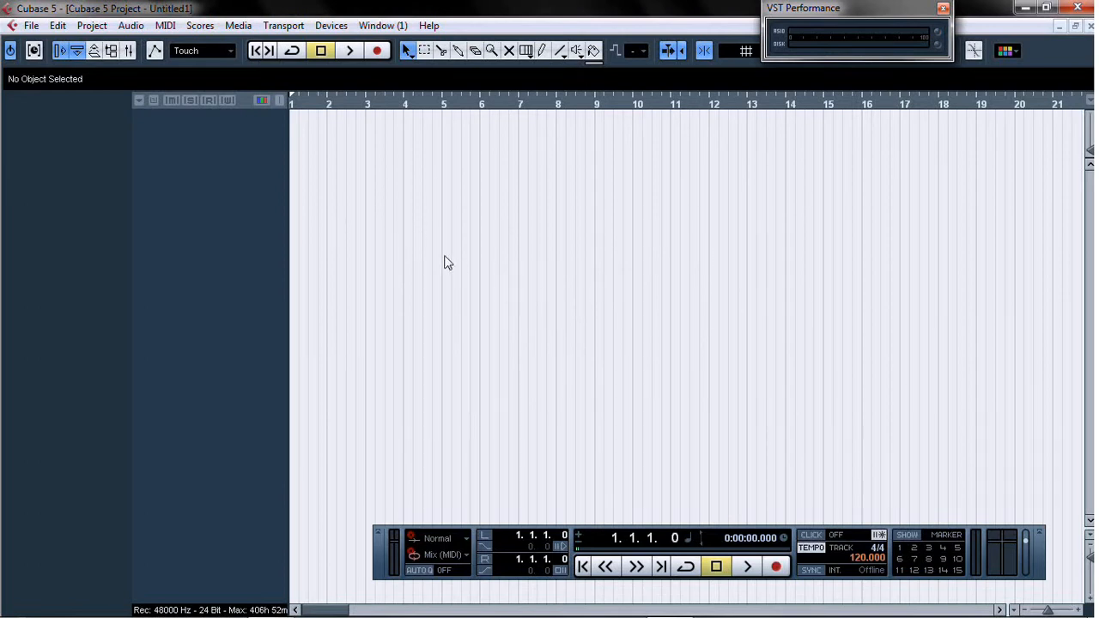
# Review the sample rate, record format and record file type options in the project setup
pyautogui.click(330, 25)
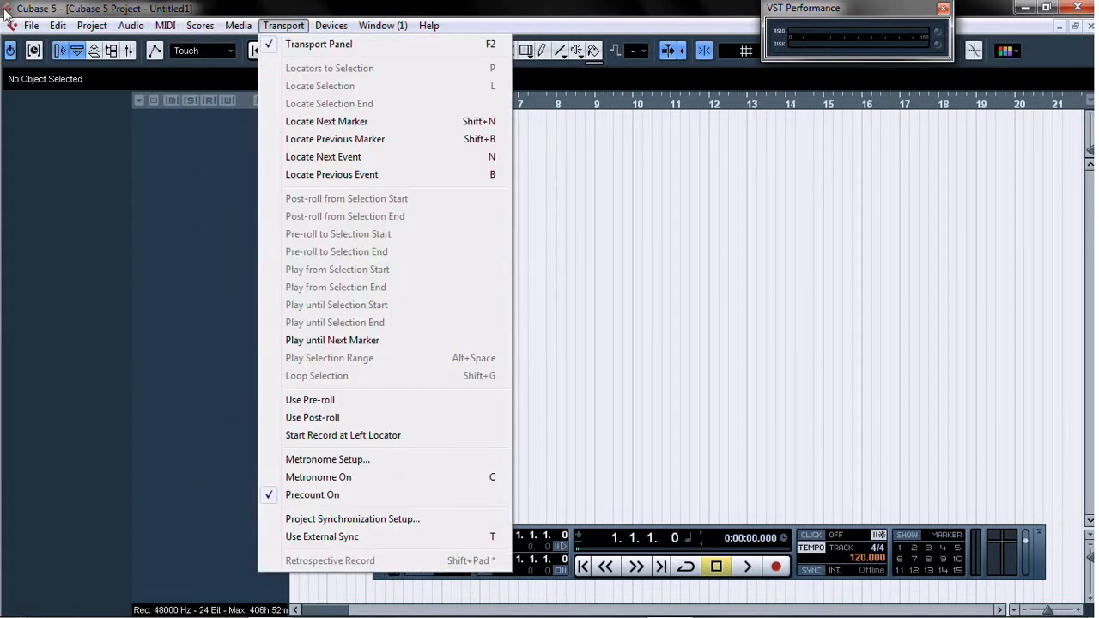
pyautogui.moveTo(90, 29)
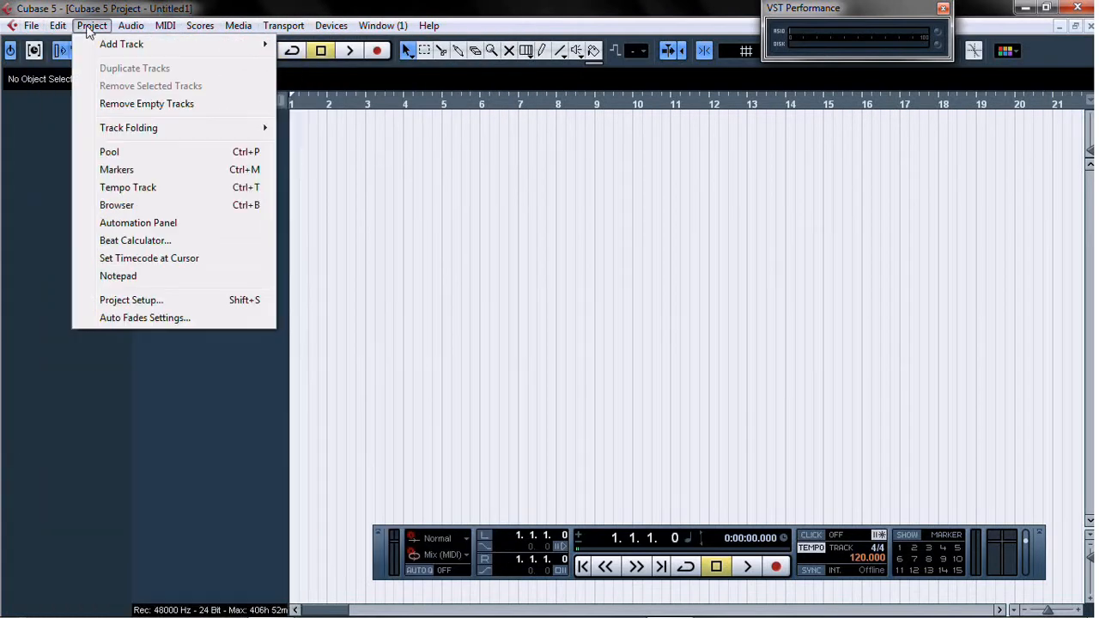
pyautogui.click(133, 301)
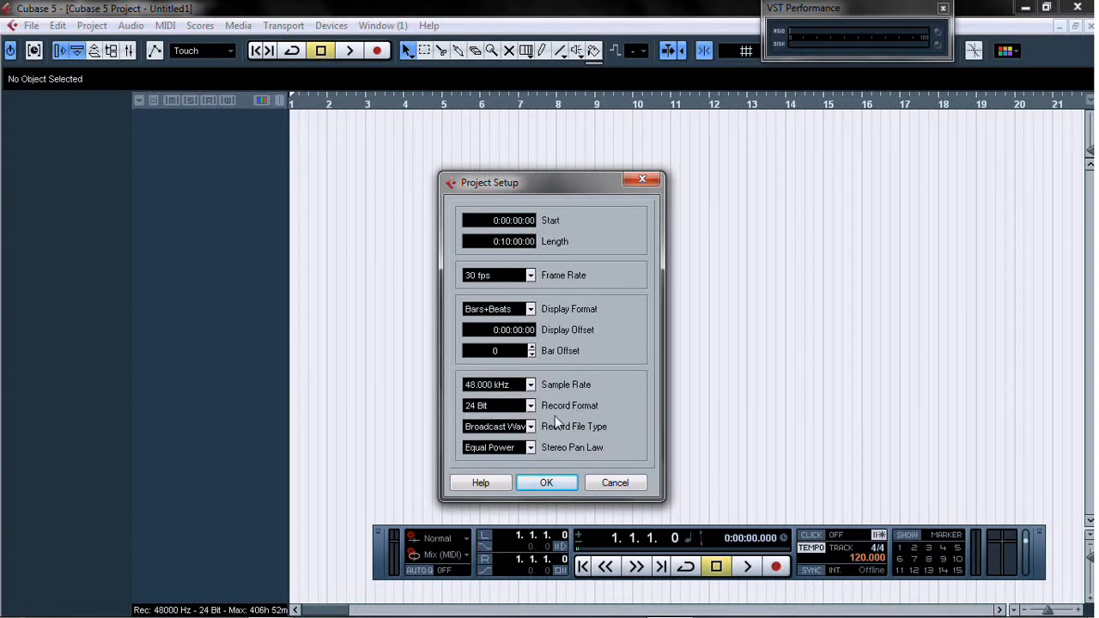
pyautogui.click(519, 431)
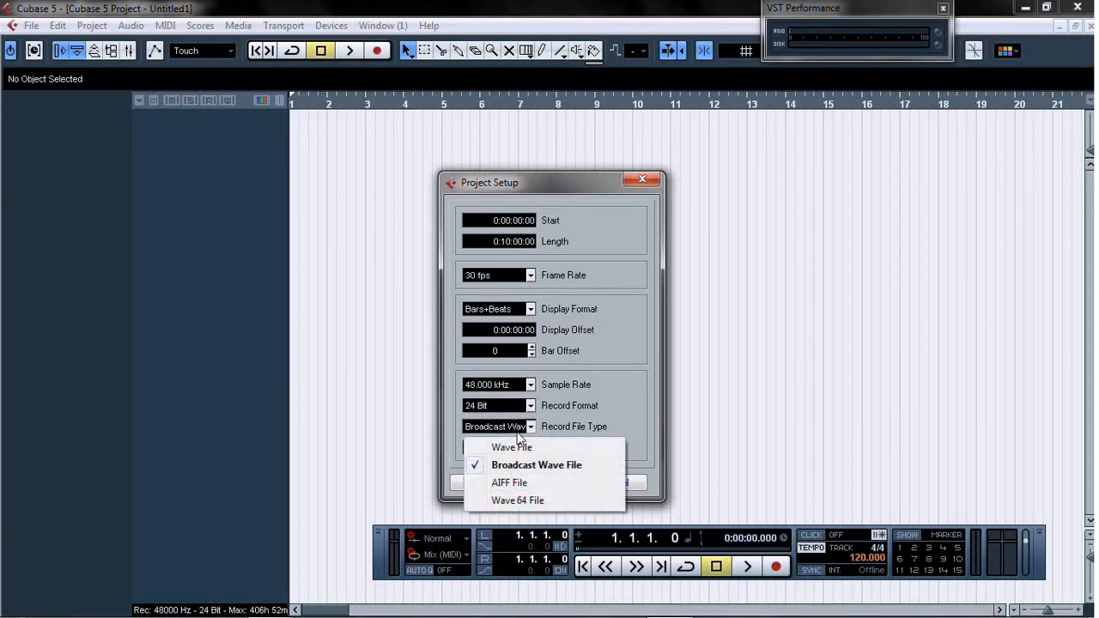
pyautogui.click(559, 435)
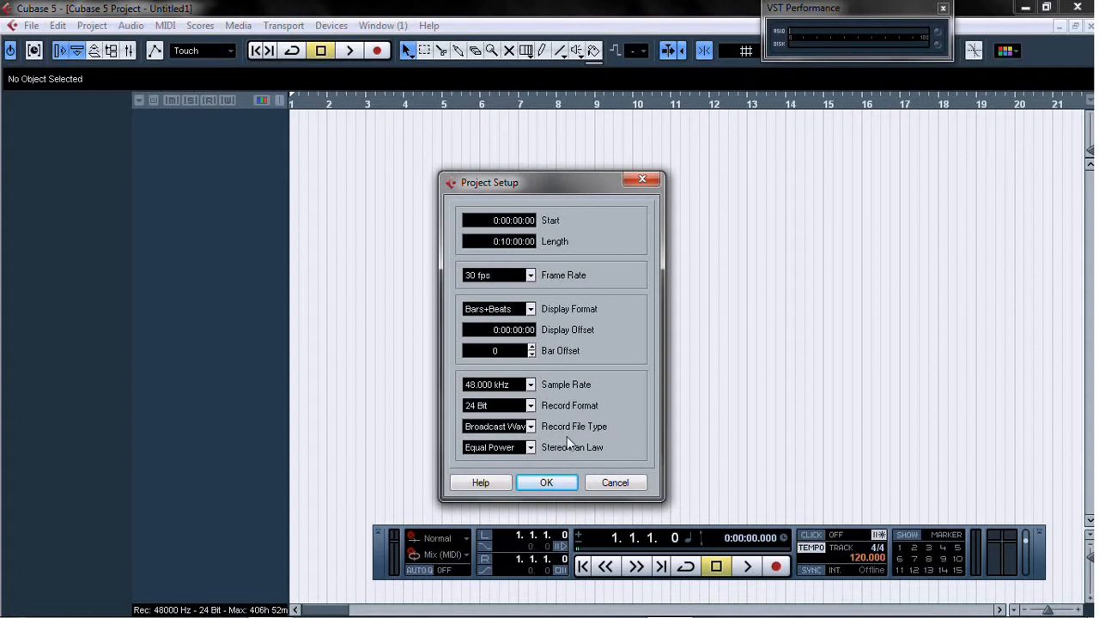
pyautogui.click(551, 481)
# Check the device port assignments of the input and output buses in VST Connections
pyautogui.click(331, 26)
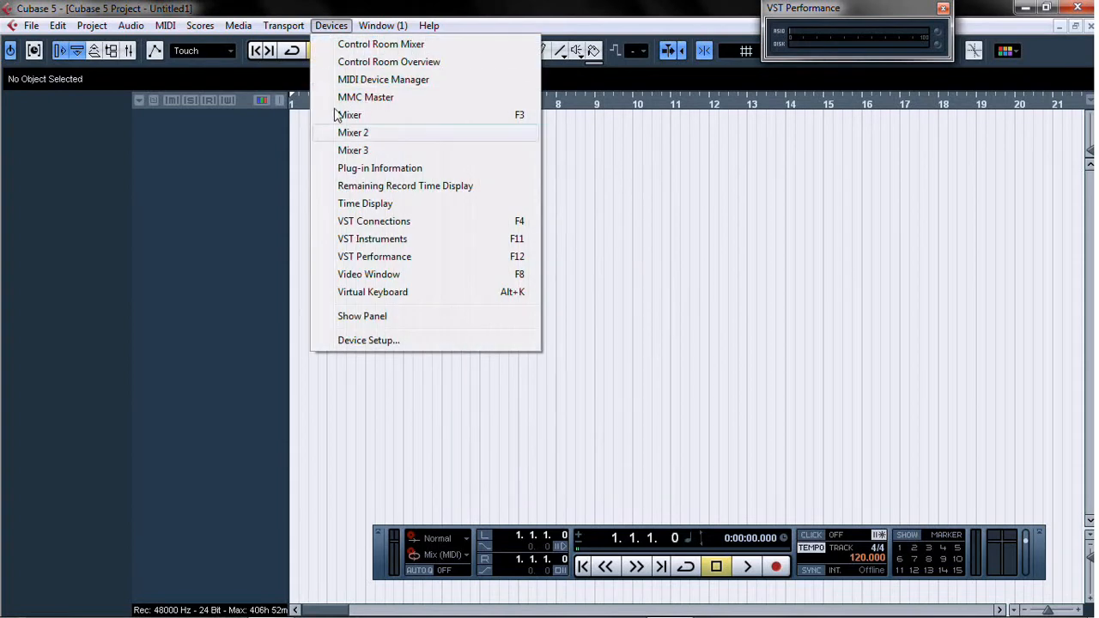
pyautogui.click(391, 225)
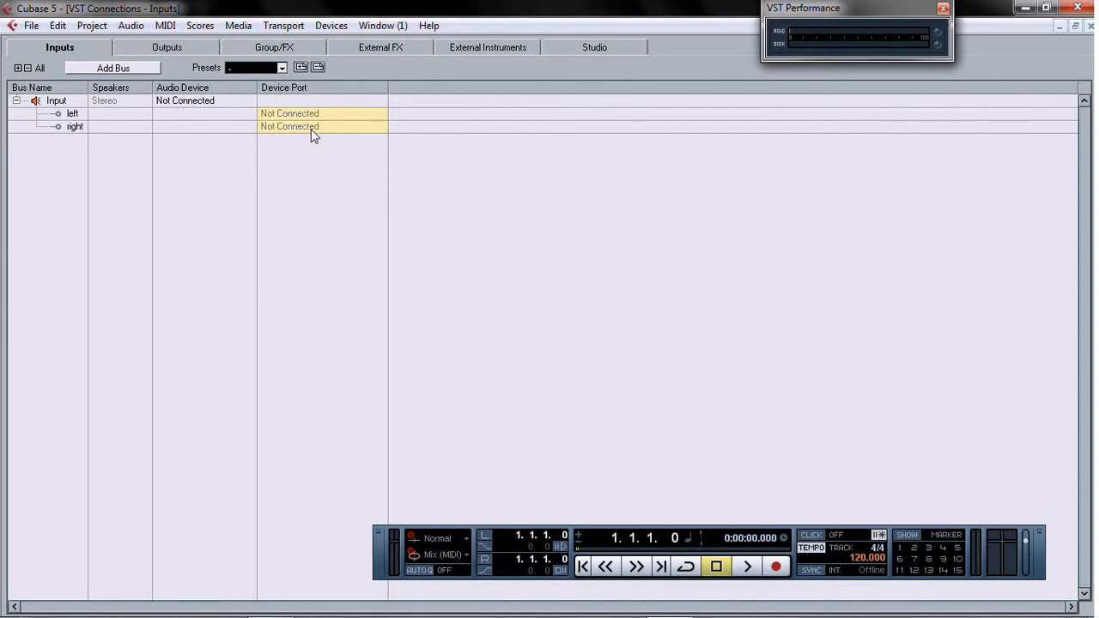
pyautogui.click(175, 50)
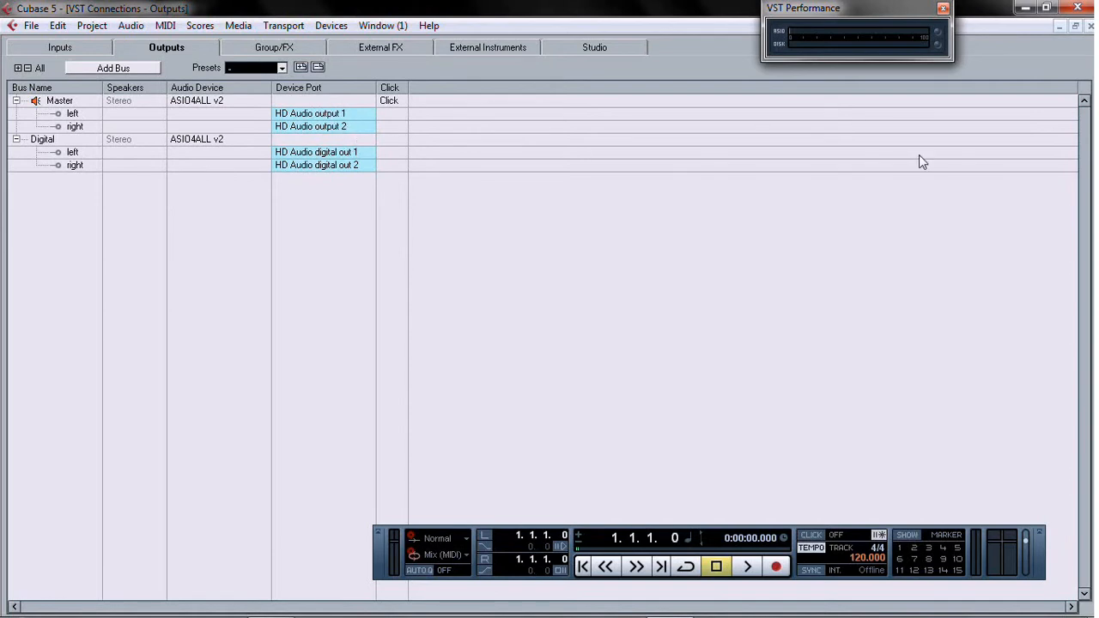
pyautogui.click(1090, 28)
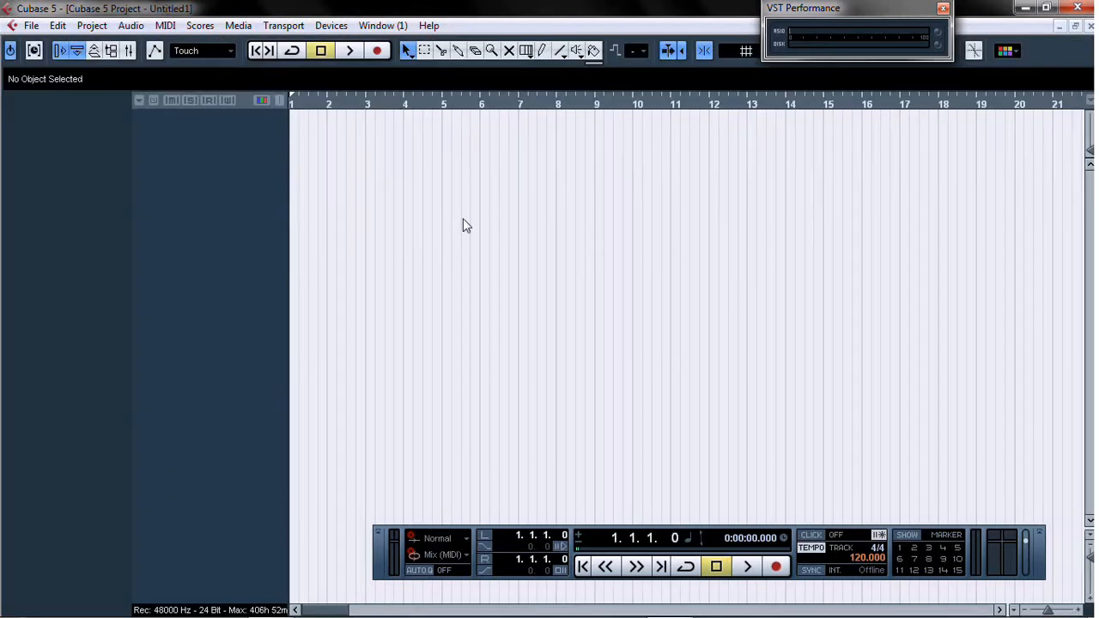
# Add one instrument track using Waldorf Largo and set its MIDI input to USB Oxygen 49
pyautogui.rightClick(262, 151)
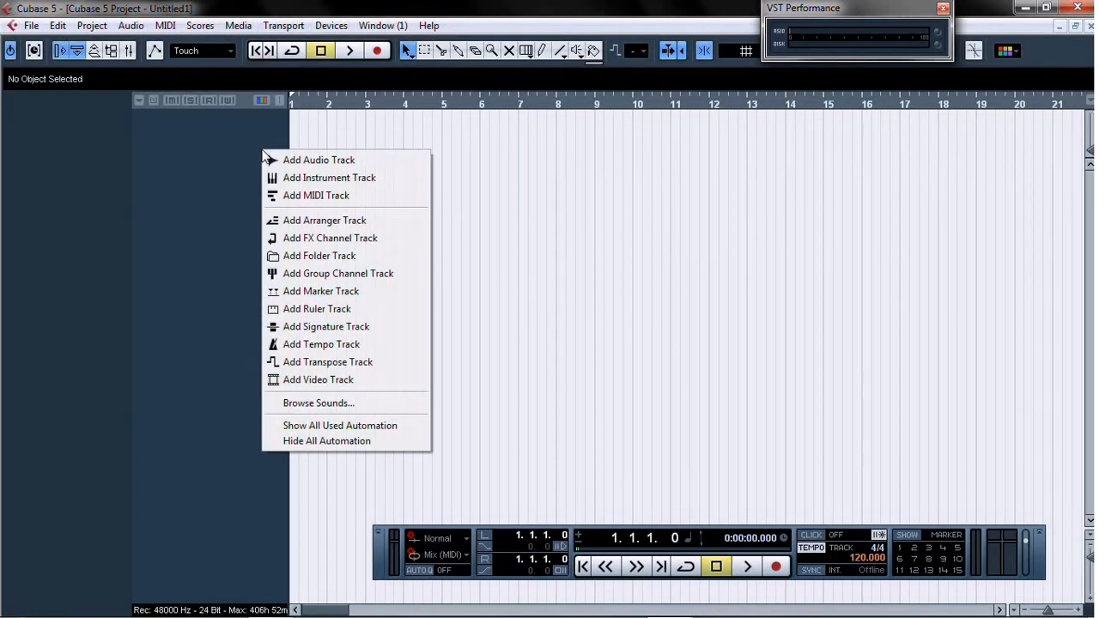
pyautogui.click(319, 178)
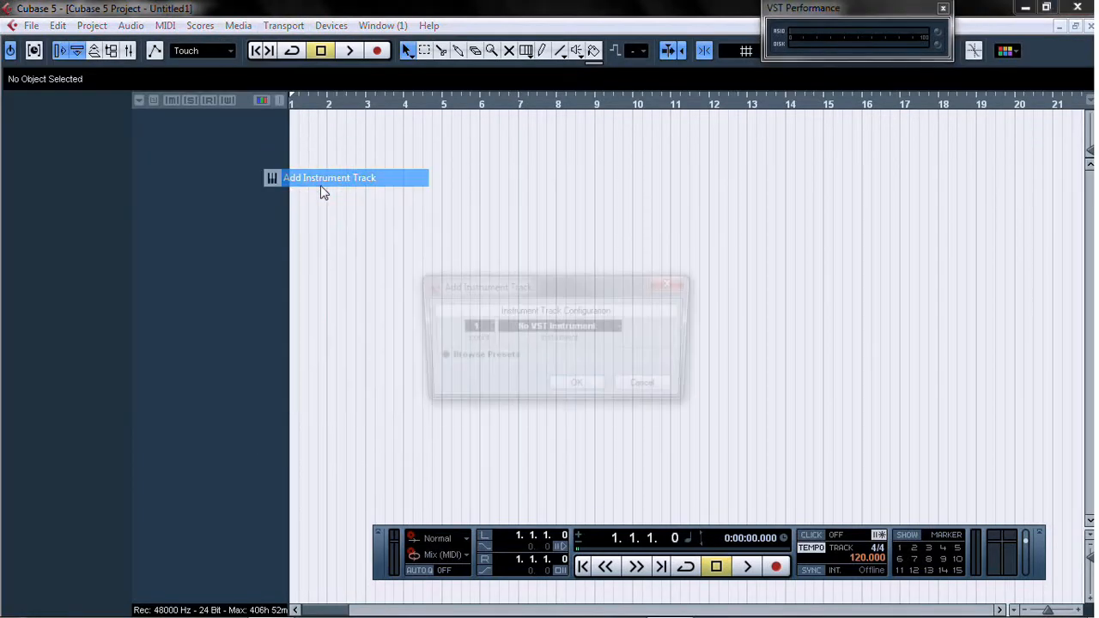
pyautogui.click(561, 332)
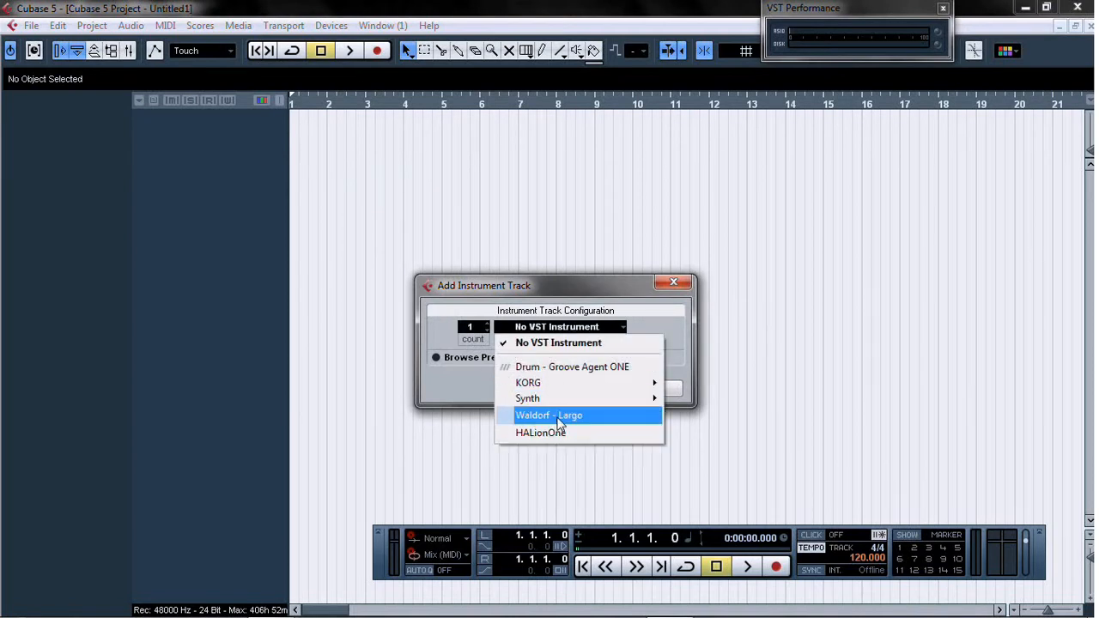
pyautogui.click(568, 416)
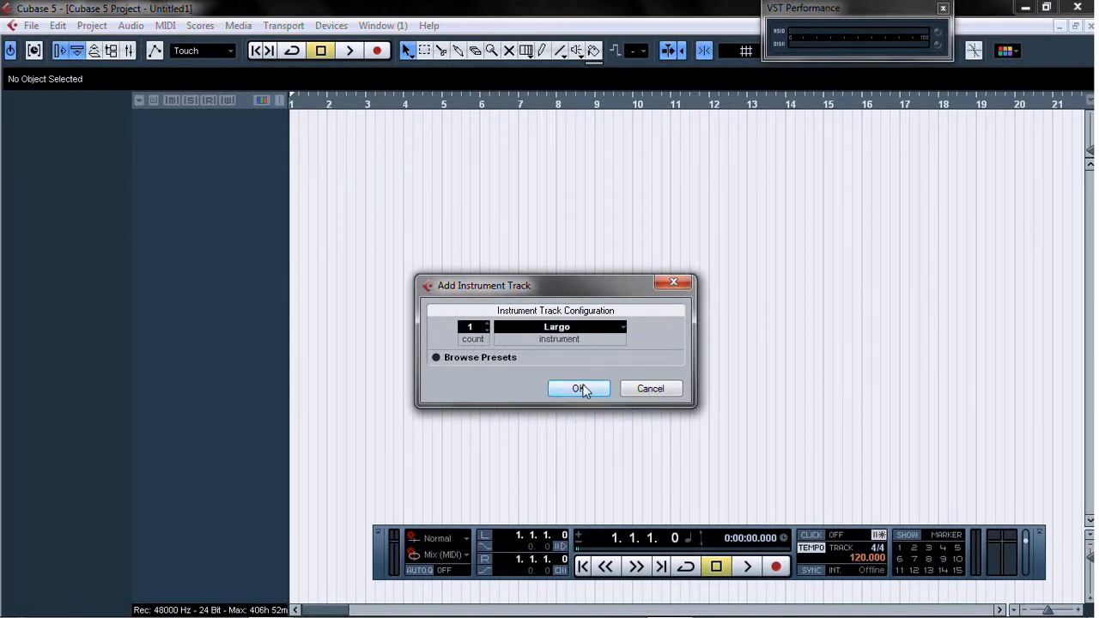
pyautogui.click(581, 389)
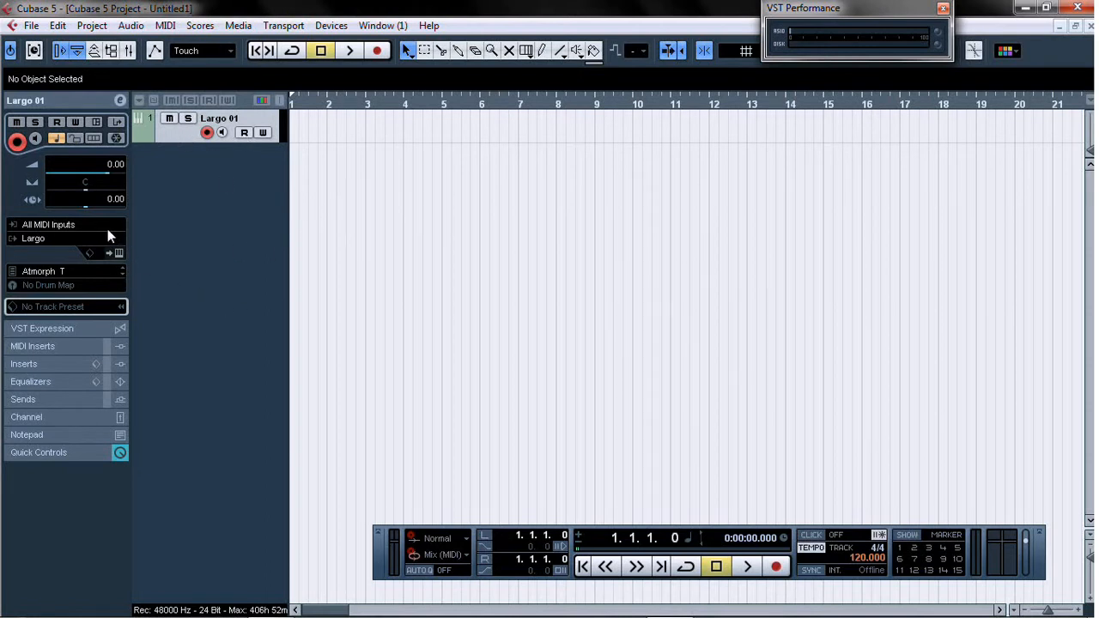
pyautogui.click(48, 226)
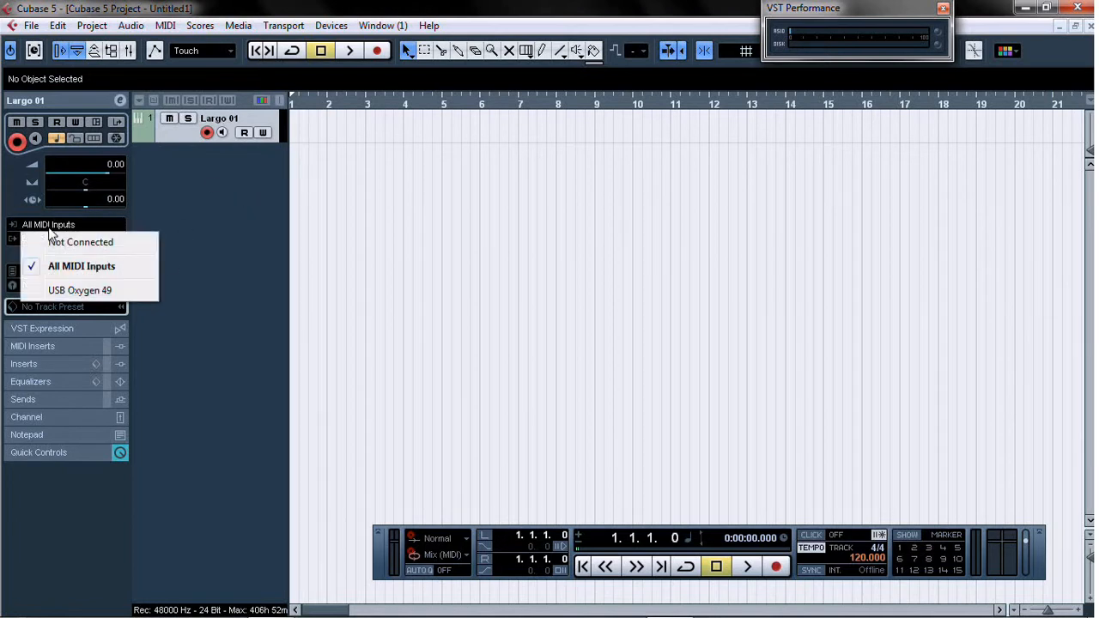
pyautogui.click(69, 290)
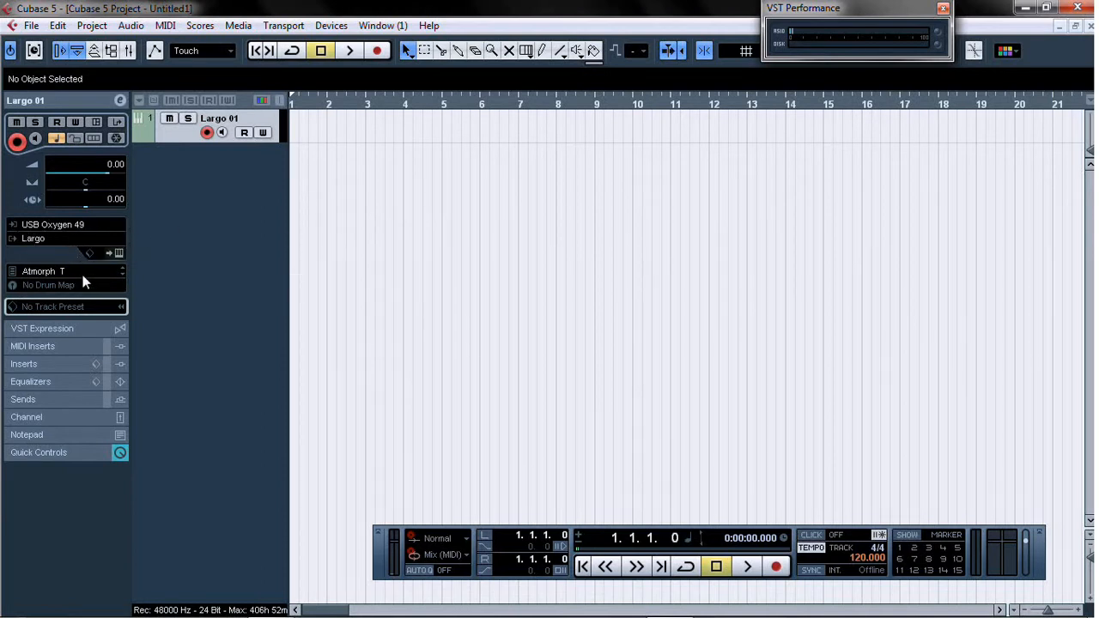
# Load the Electric Harp DiZ preset in the Largo synth, filtering the presets by "harp", and close the instrument editor
pyautogui.click(111, 255)
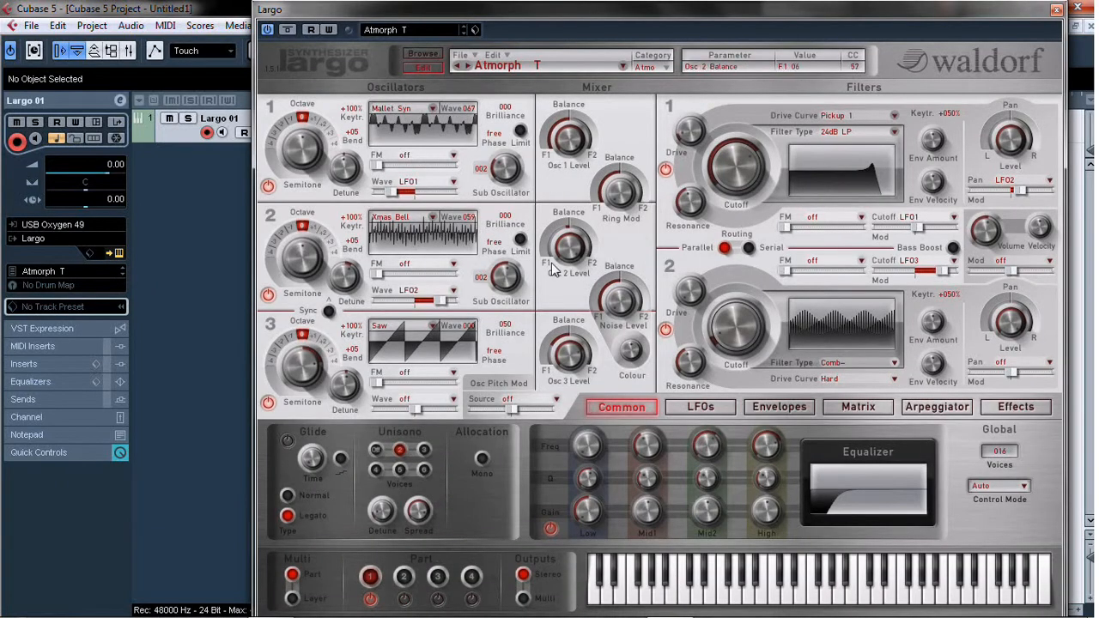
pyautogui.click(409, 29)
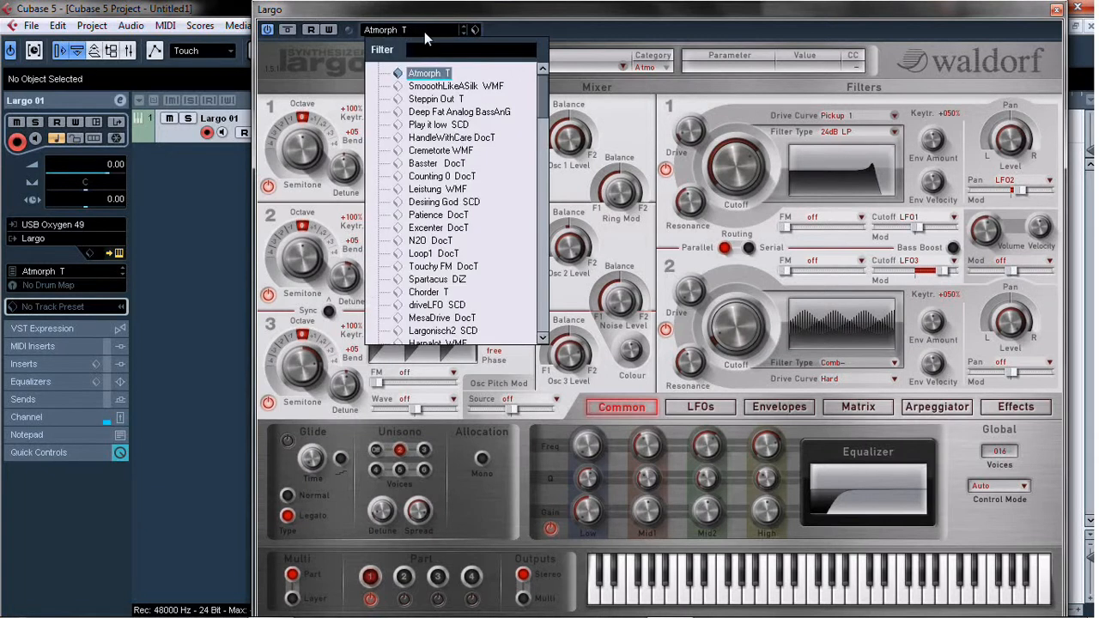
pyautogui.scroll(-1, 546, 108)
pyautogui.scroll(-2, 545, 108)
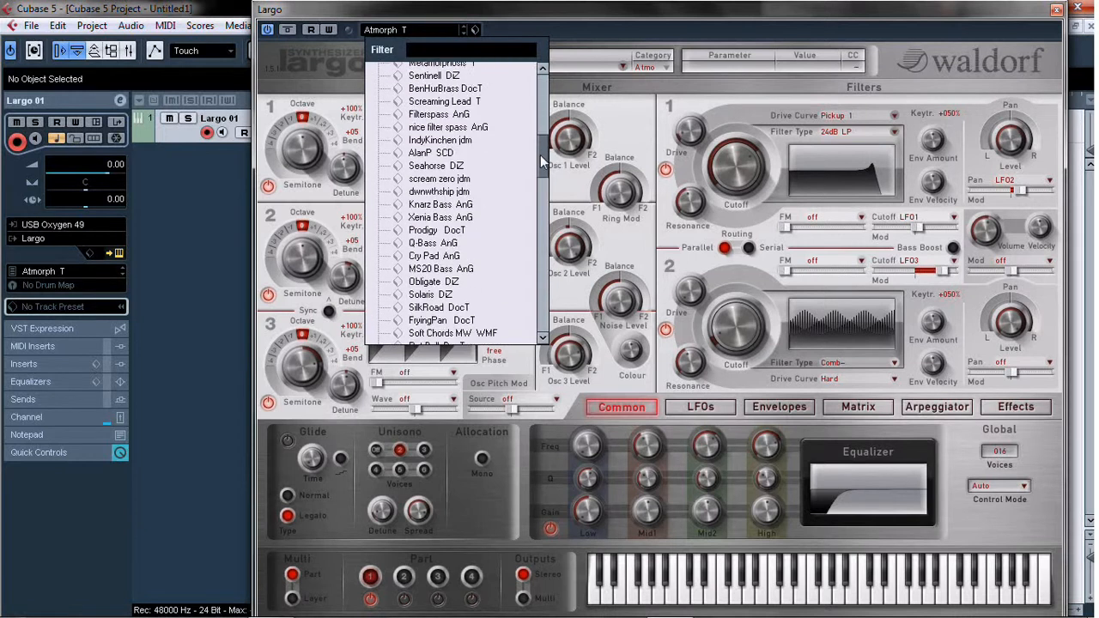
pyautogui.scroll(3, 540, 100)
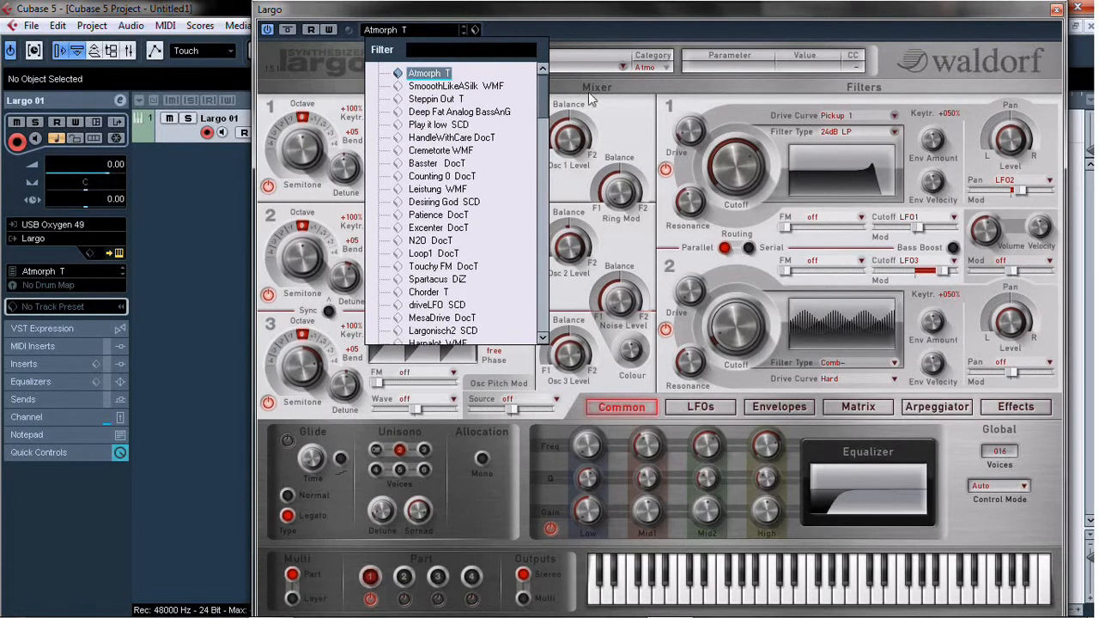
pyautogui.moveTo(539, 101); pyautogui.dragTo(542, 126)
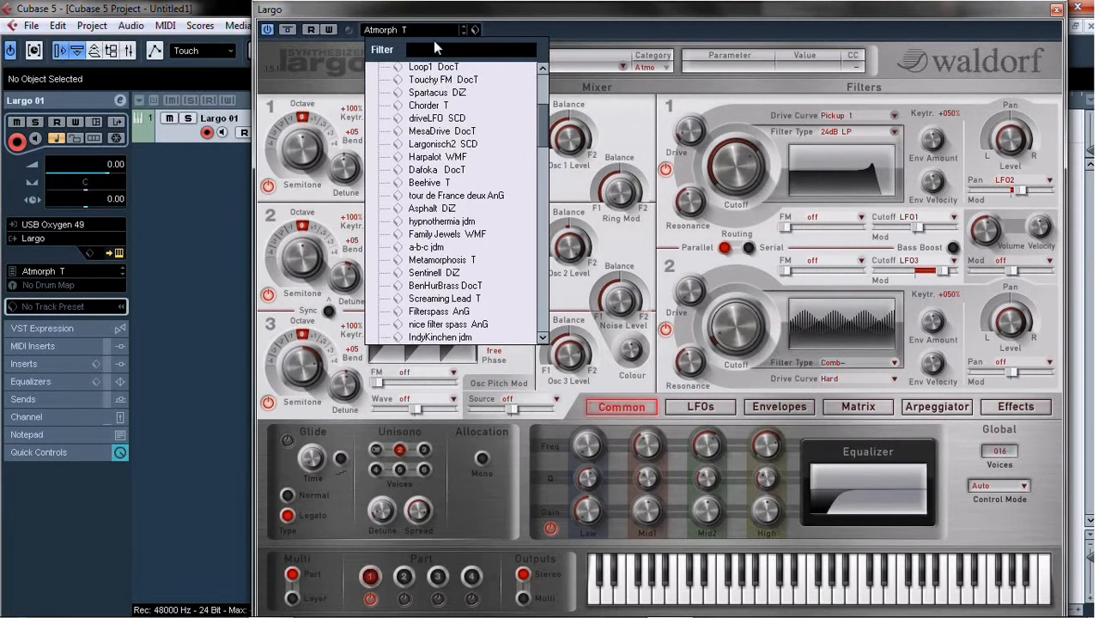
pyautogui.click(434, 55)
pyautogui.write('harp')
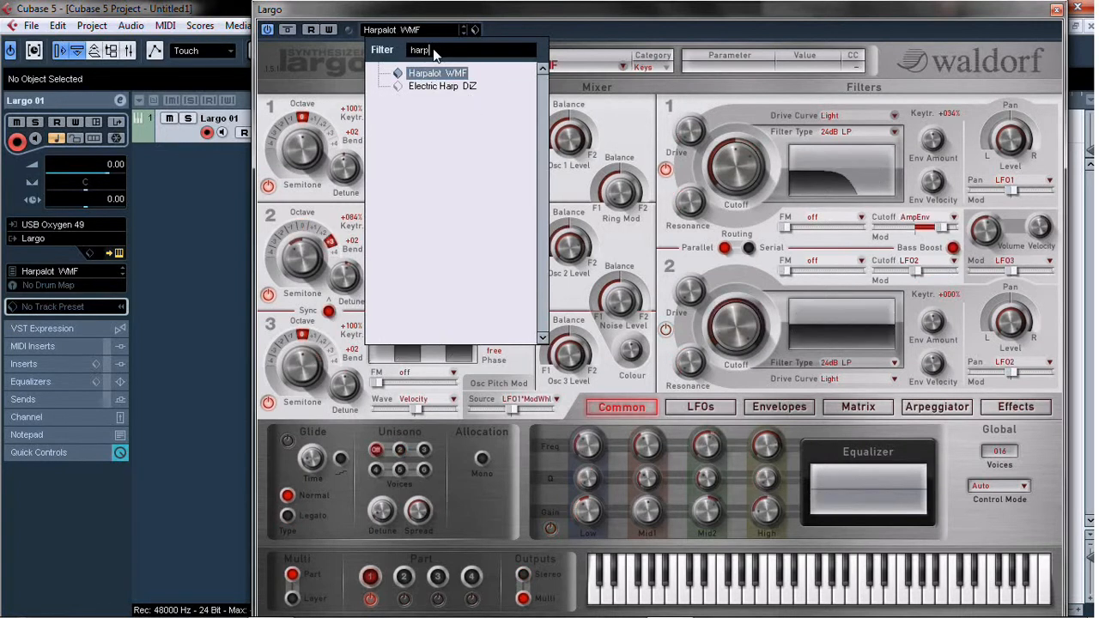
pyautogui.doubleClick(429, 86)
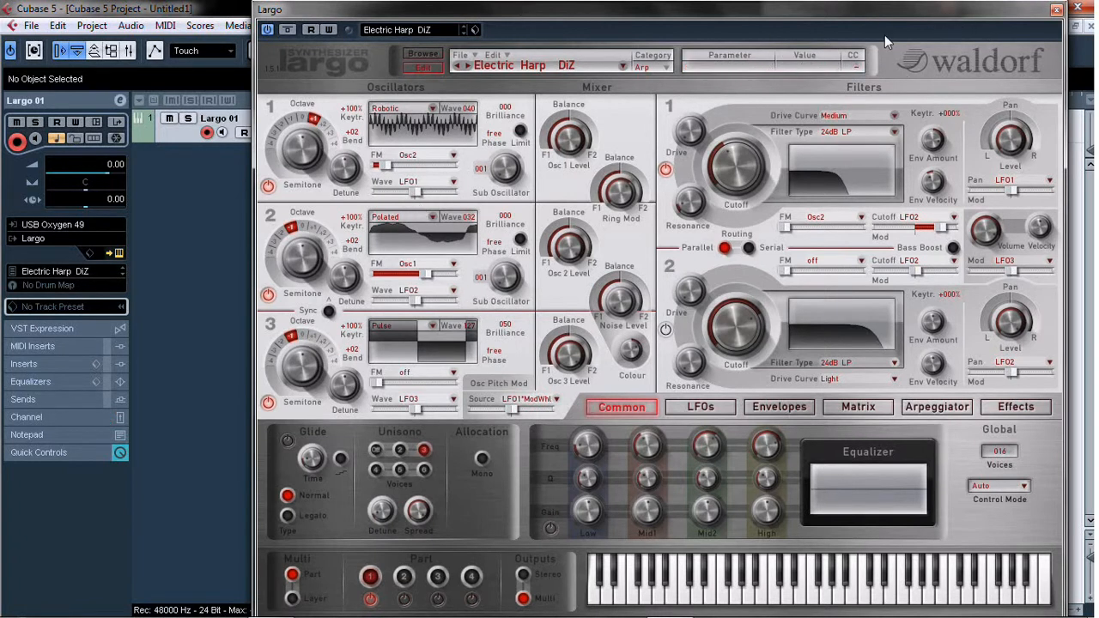
pyautogui.click(1055, 9)
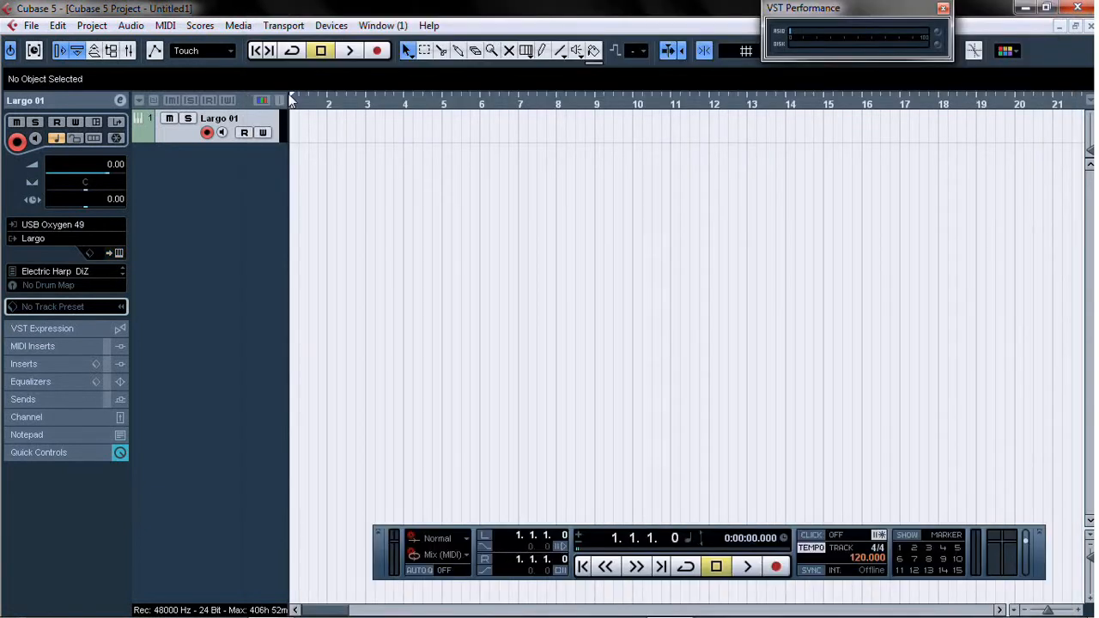
# Set the locator range from bar 1 to bar 9 and turn on the metronome click
pyautogui.moveTo(290, 100); pyautogui.dragTo(594, 120)
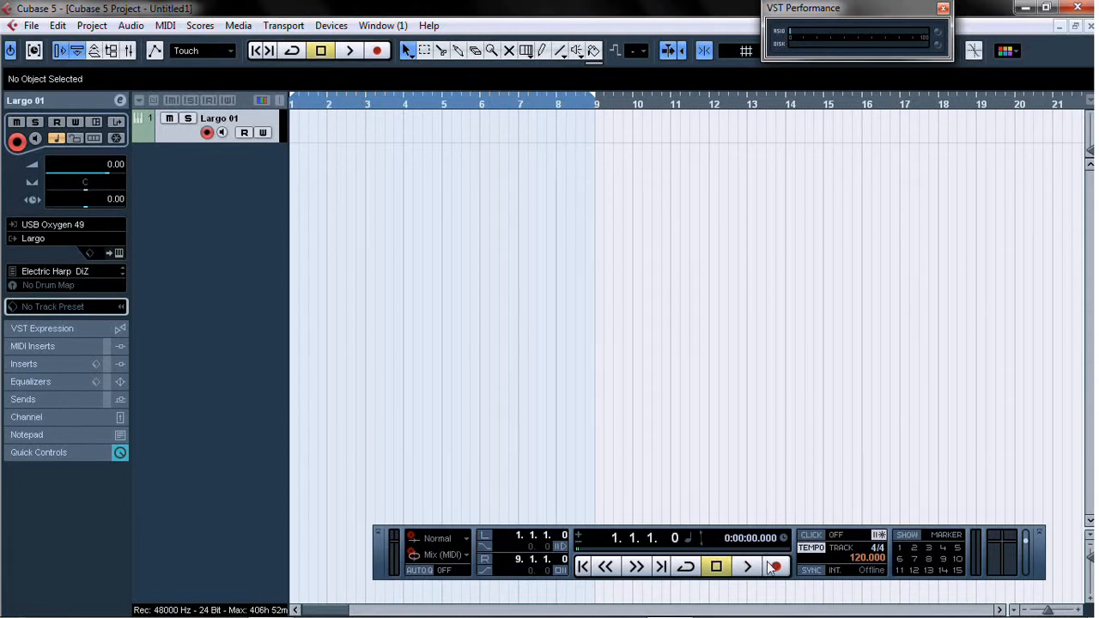
pyautogui.click(812, 537)
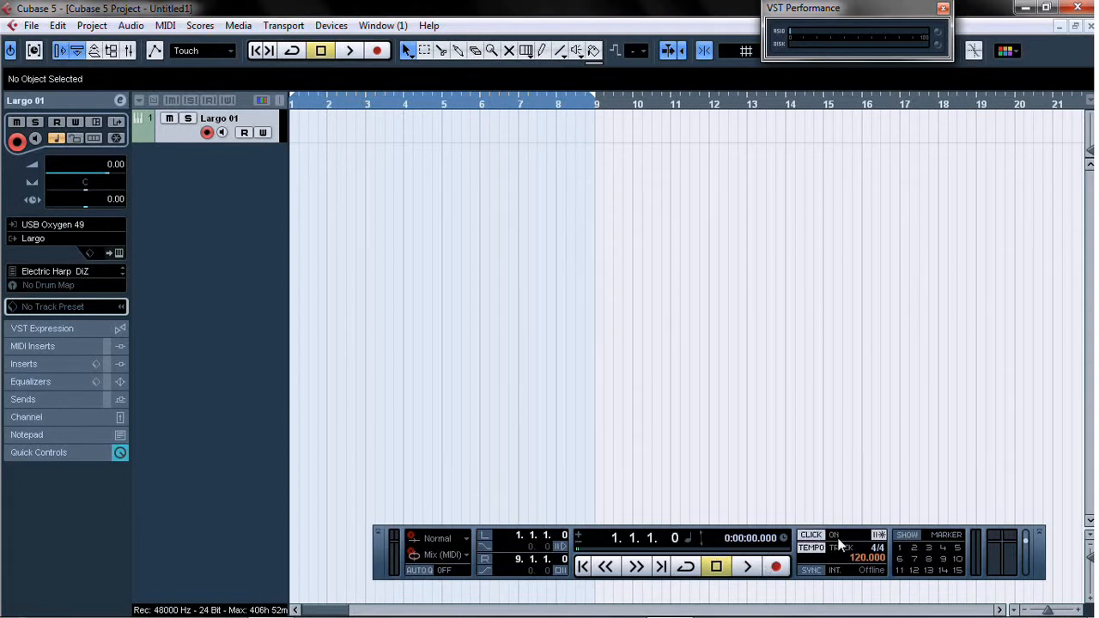
# Record a MIDI performance on the Largo 01 track past bar 9, and open the recorded part in the Key Editor
pyautogui.click(776, 568)
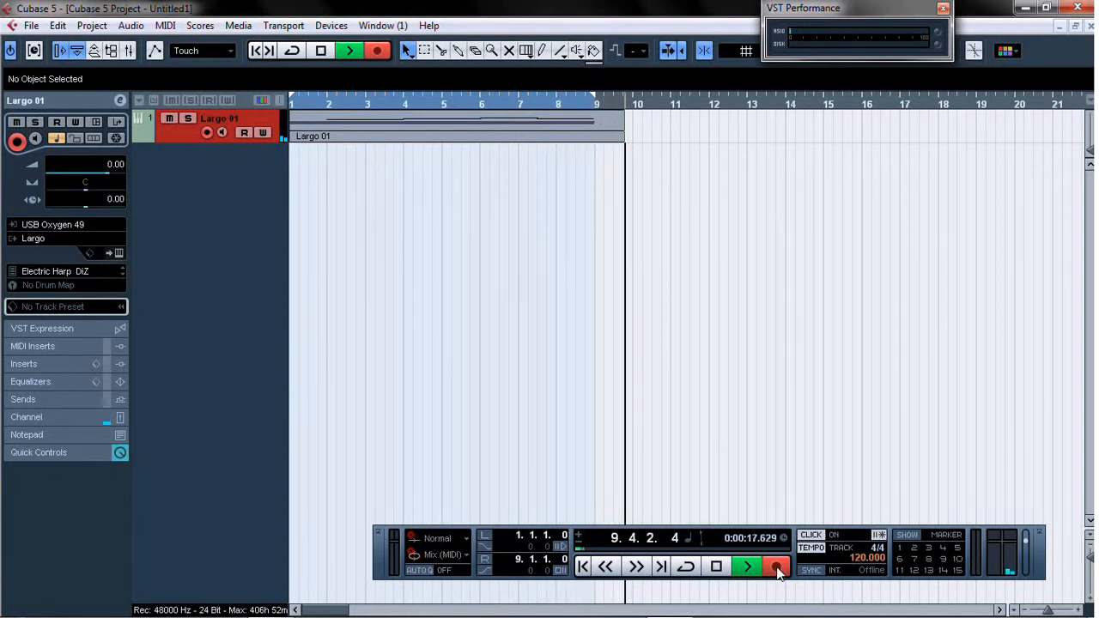
pyautogui.press('space')
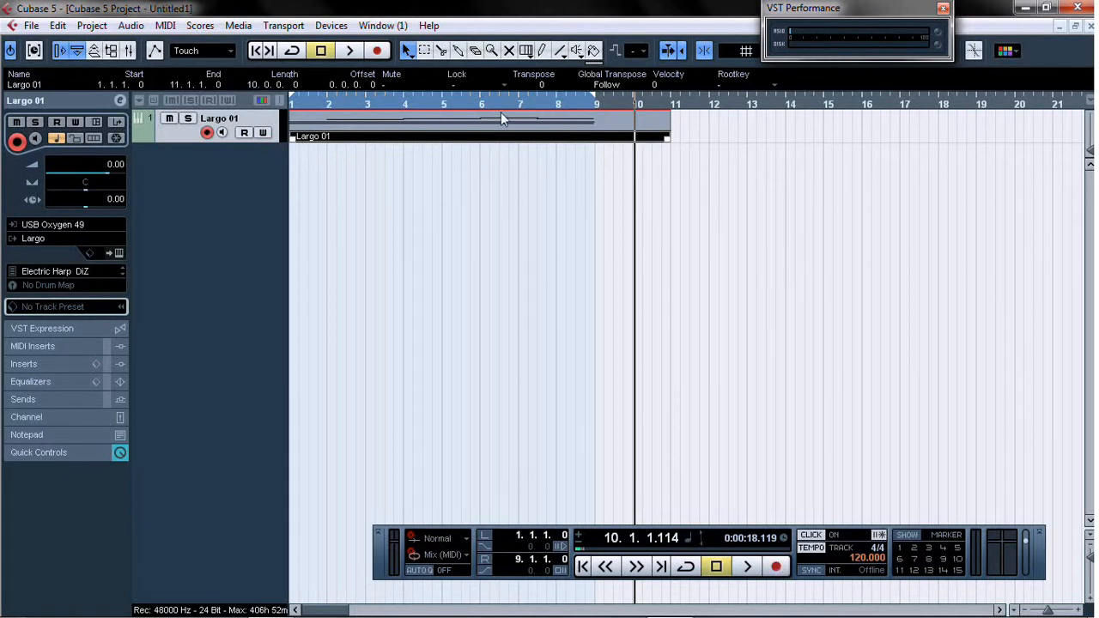
pyautogui.doubleClick(458, 115)
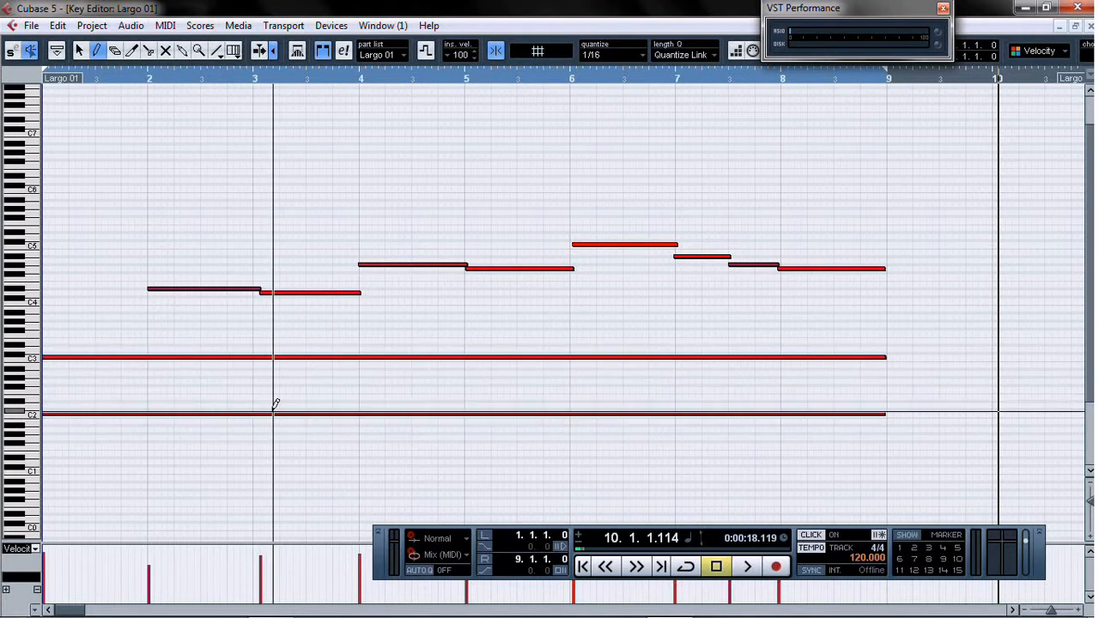
# Activate the Object Selection tool, select the long C2 note, and move the VST Performance window off the editor's toolbar
pyautogui.click(79, 50)
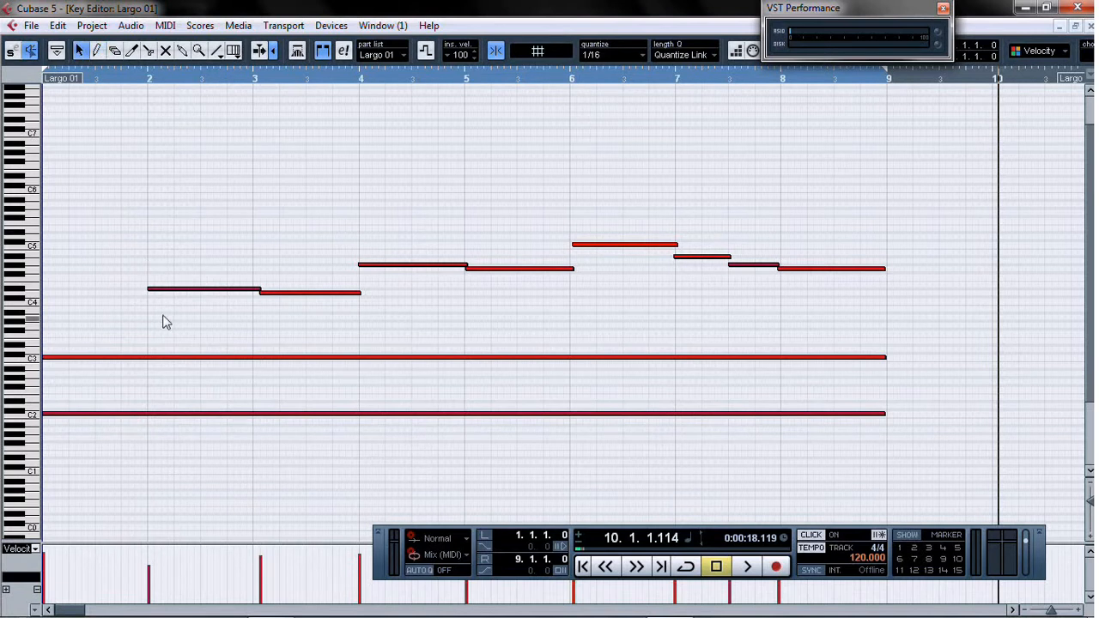
pyautogui.click(209, 415)
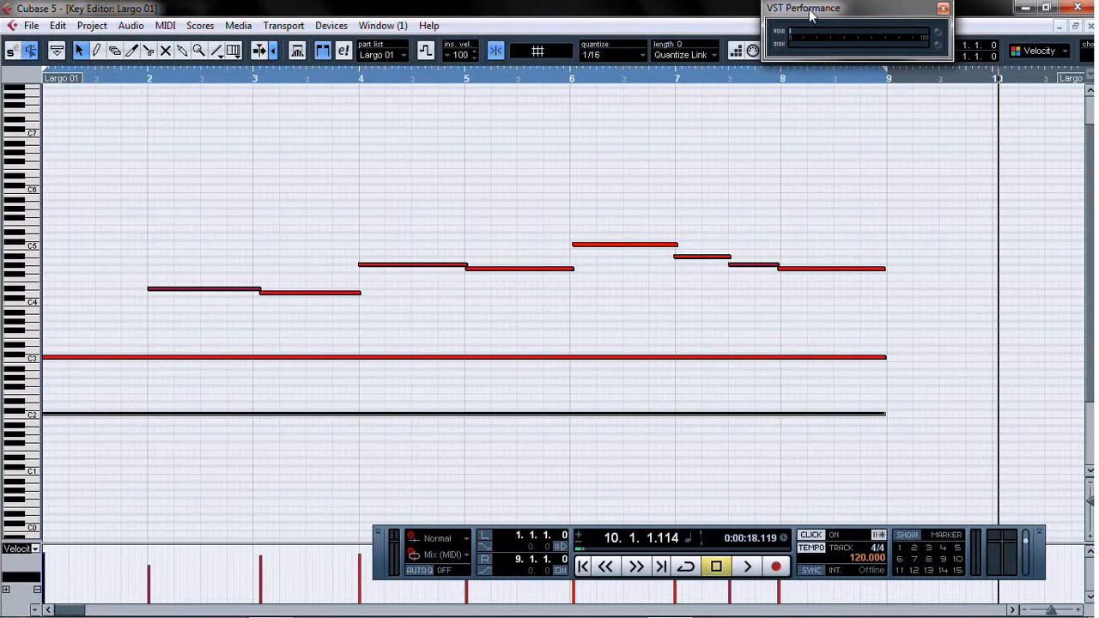
pyautogui.moveTo(810, 14); pyautogui.dragTo(905, 108)
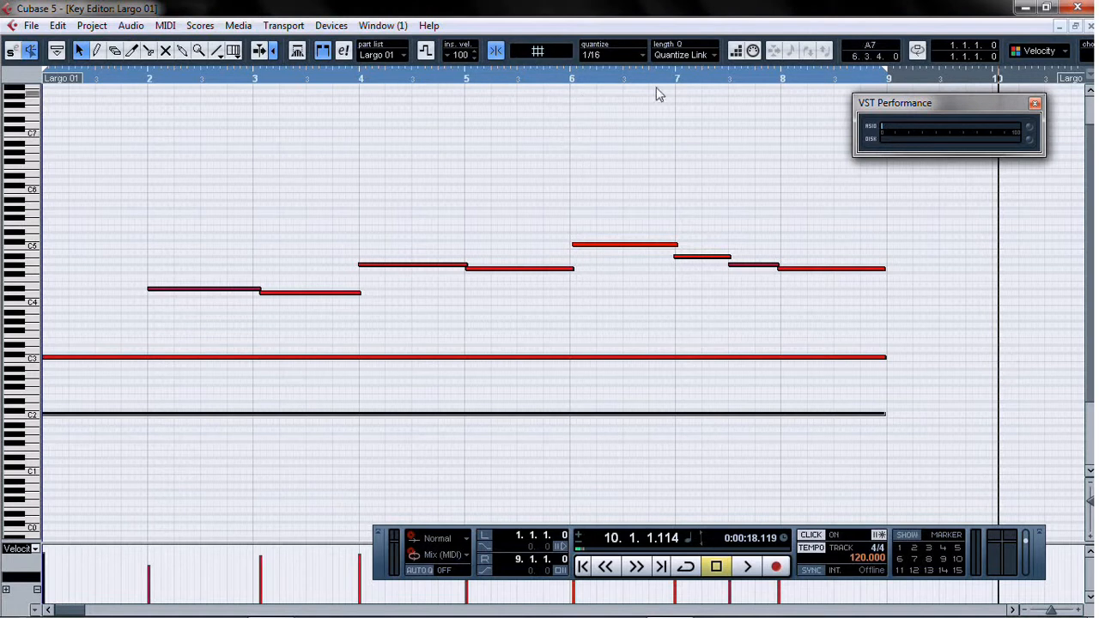
# Try the magnetic area and about 89% swing on the 1/16 grid in Quantize Setup, returning both to 0% before closing it
pyautogui.click(686, 55)
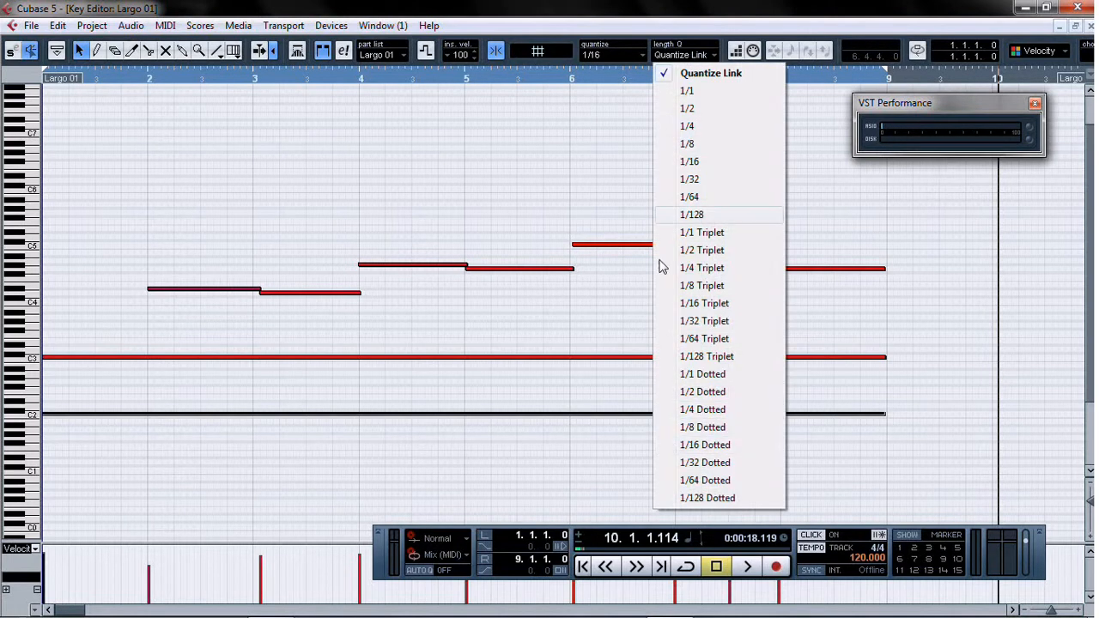
pyautogui.click(628, 56)
pyautogui.click(628, 56)
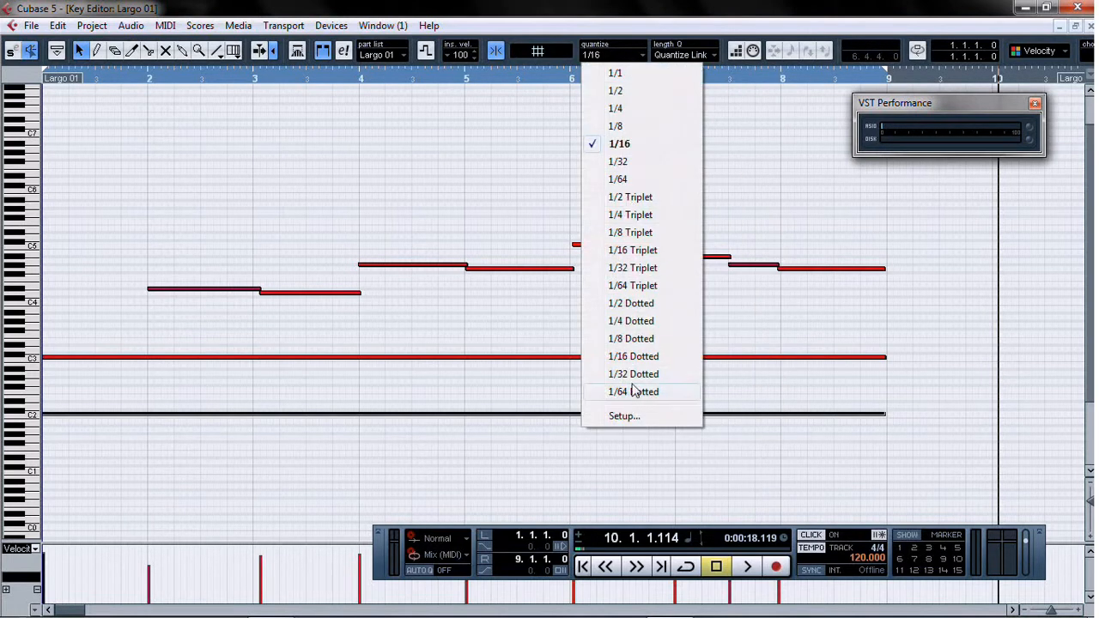
pyautogui.click(631, 416)
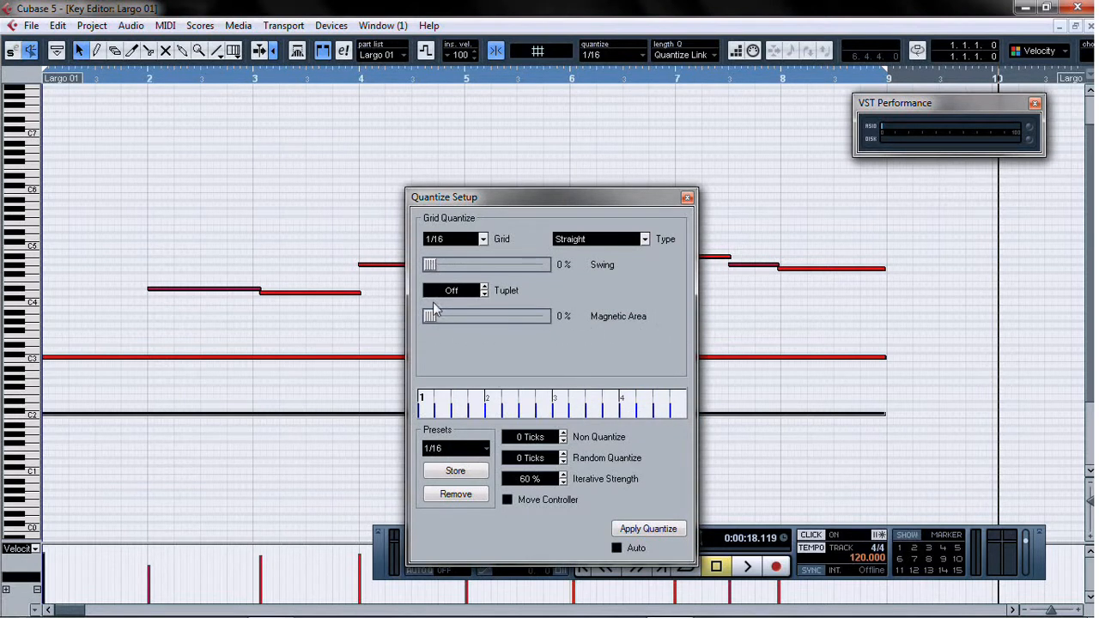
pyautogui.moveTo(438, 316); pyautogui.dragTo(449, 316)
pyautogui.moveTo(445, 316); pyautogui.dragTo(428, 320)
pyautogui.moveTo(430, 267); pyautogui.dragTo(531, 265)
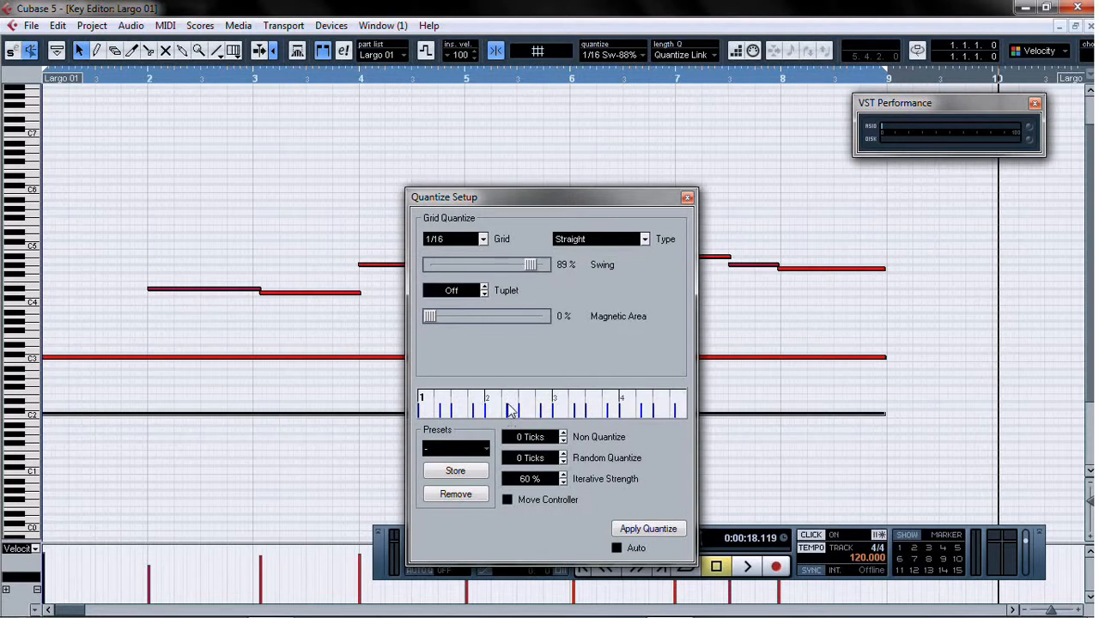
pyautogui.moveTo(533, 269); pyautogui.dragTo(430, 266)
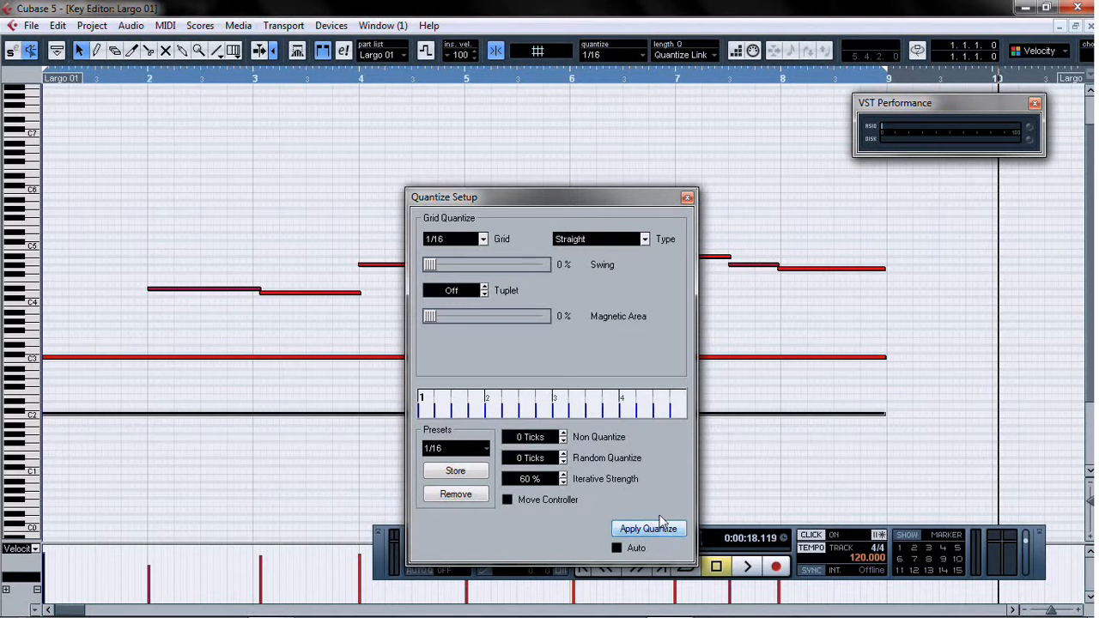
pyautogui.click(686, 197)
# Quantize all recorded notes to 1/16, and move the last melody note to start at bar 8 and the second at bar 3
pyautogui.moveTo(939, 204); pyautogui.dragTo(116, 464)
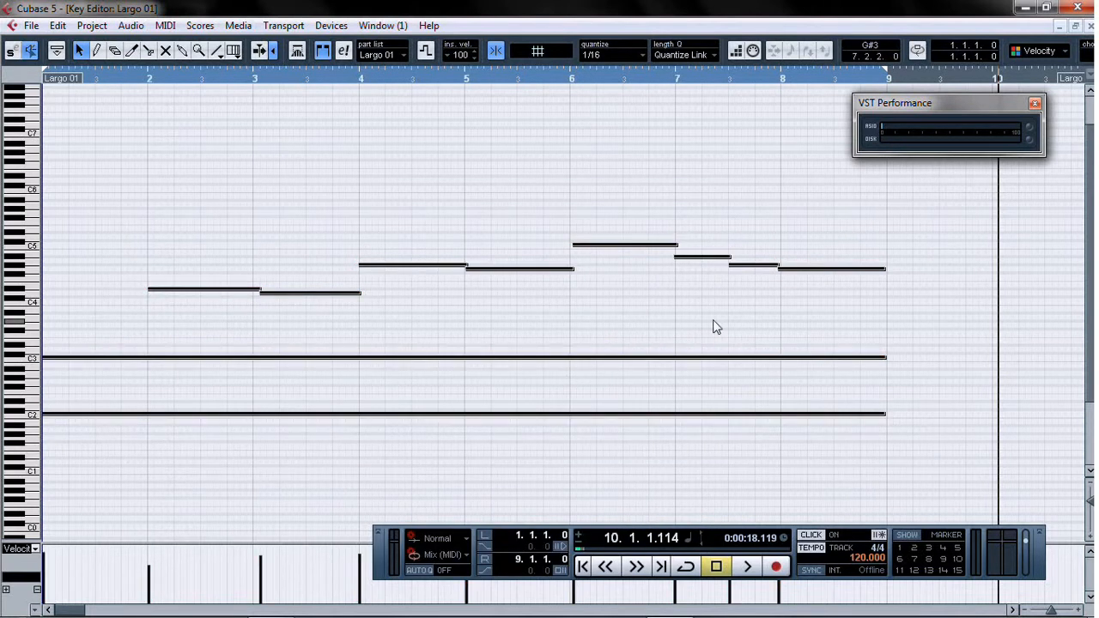
pyautogui.click(629, 295)
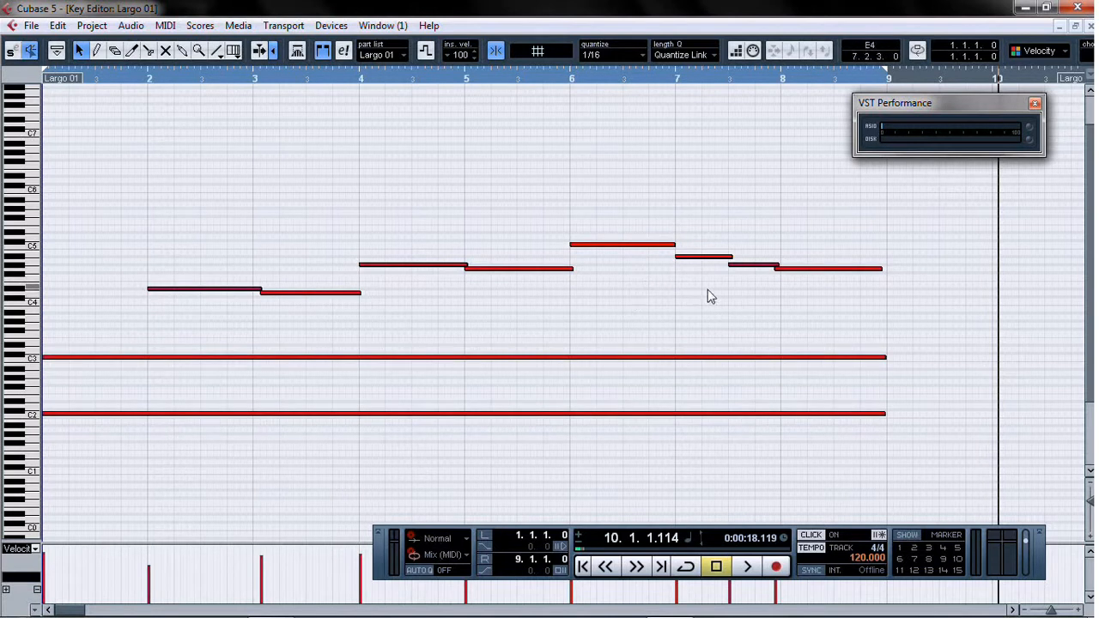
pyautogui.click(790, 271)
pyautogui.moveTo(794, 275); pyautogui.dragTo(800, 283)
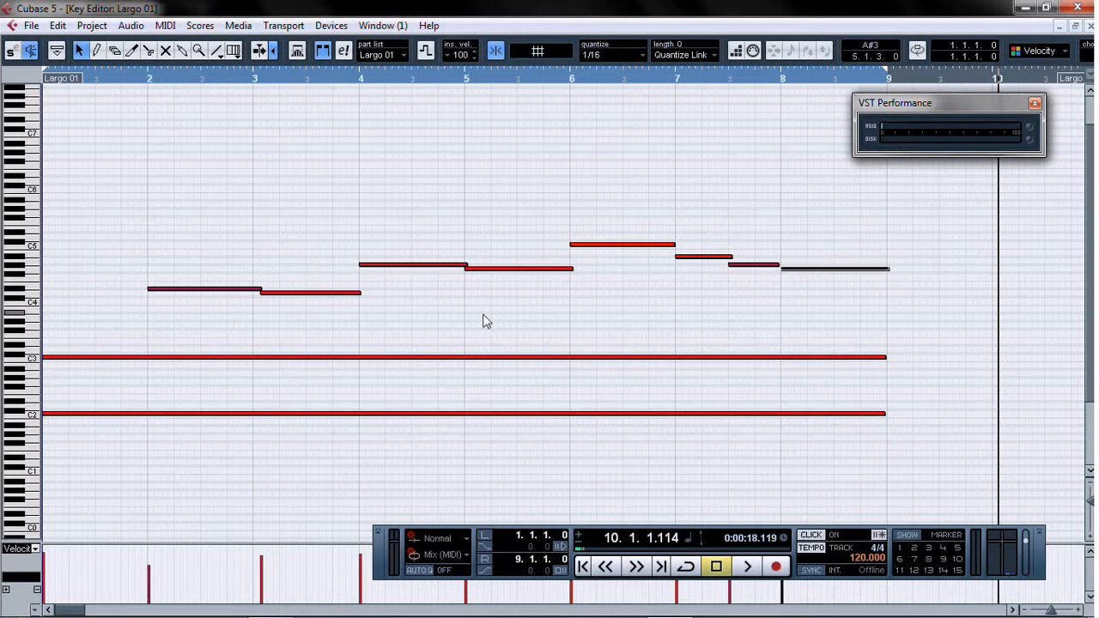
pyautogui.moveTo(285, 302); pyautogui.dragTo(277, 307)
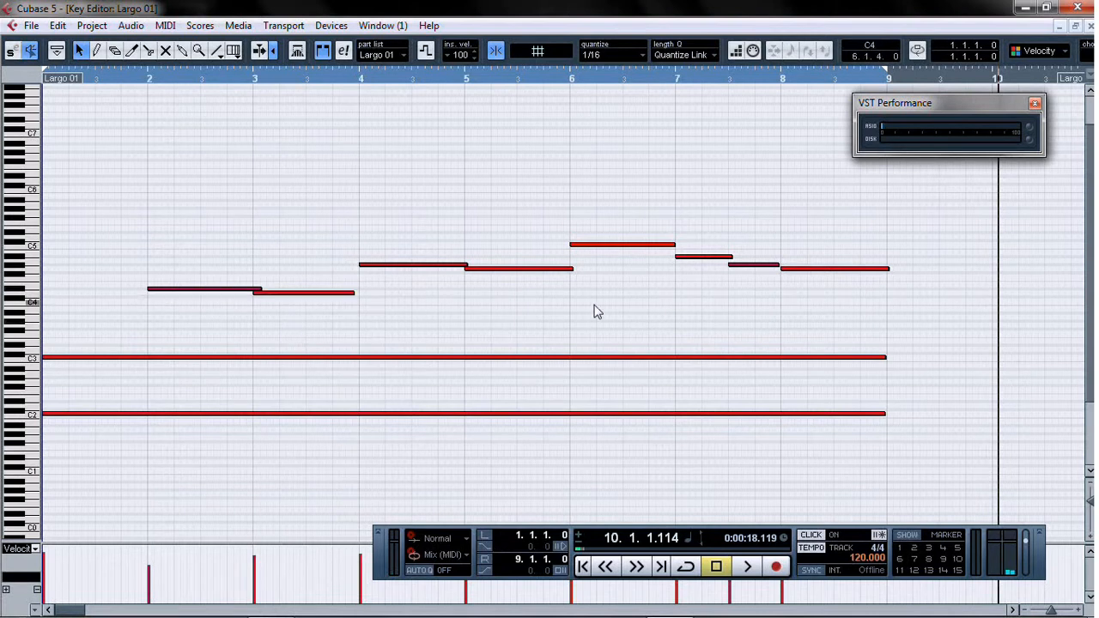
# Turn off the metronome click and play the corrected part from the beginning to past bar 9
pyautogui.click(818, 536)
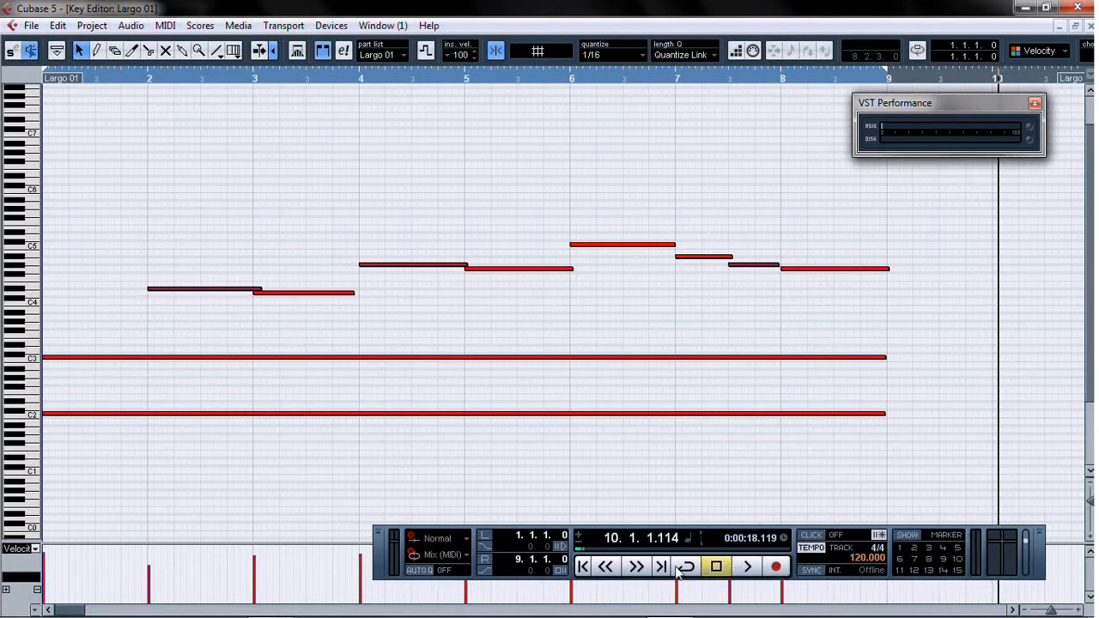
pyautogui.press('Home')
pyautogui.press('space')
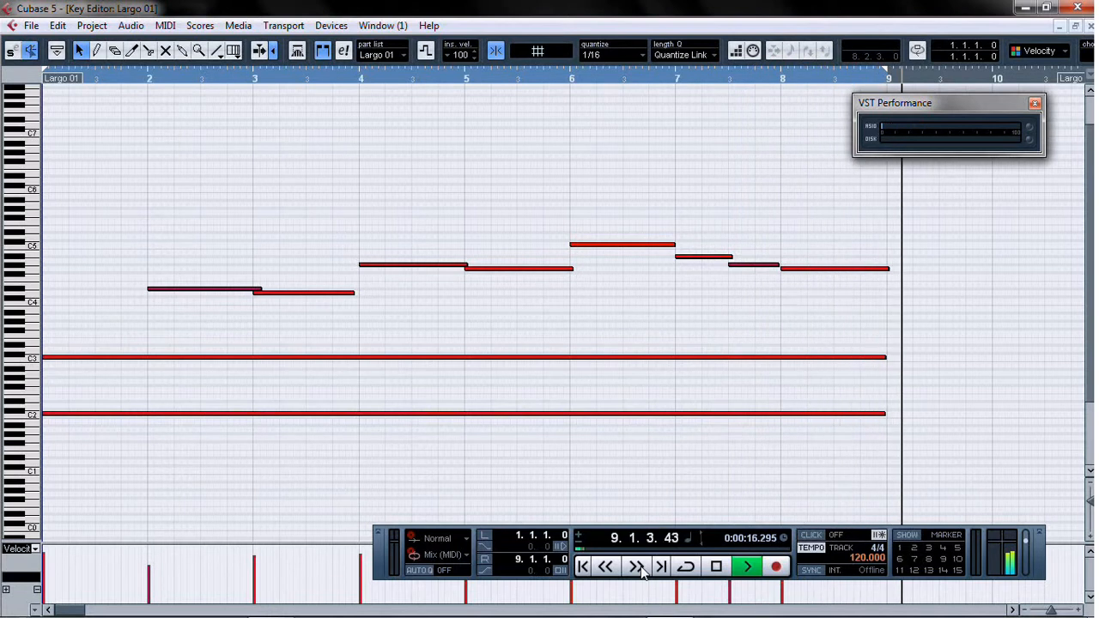
pyautogui.press('space')
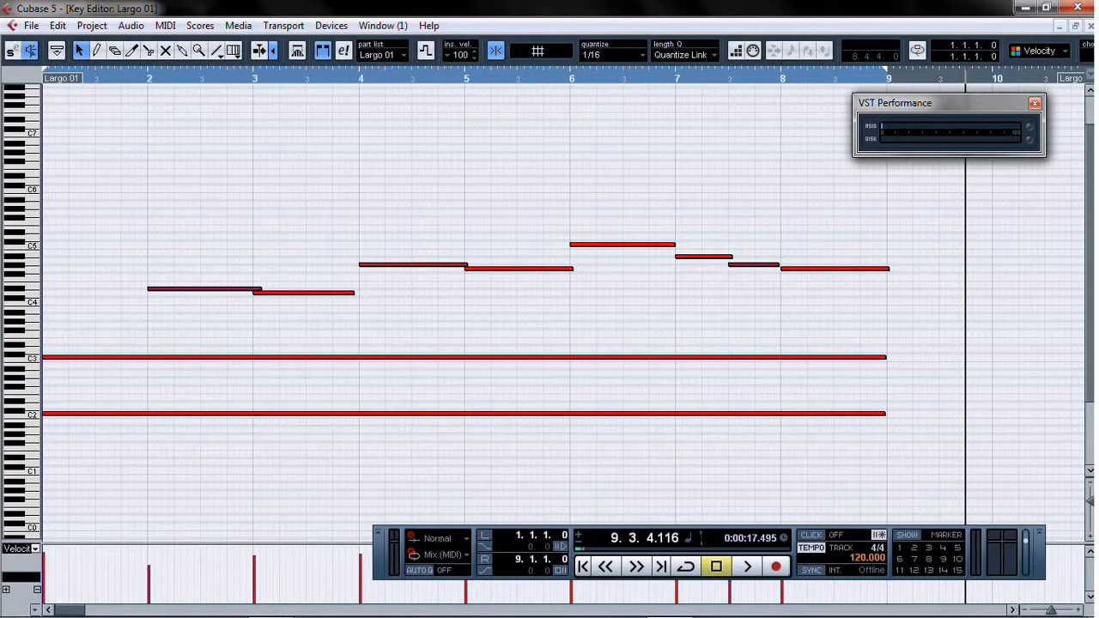
# Close the Key Editor and shorten the recorded part so it ends at bar 9
pyautogui.click(1089, 26)
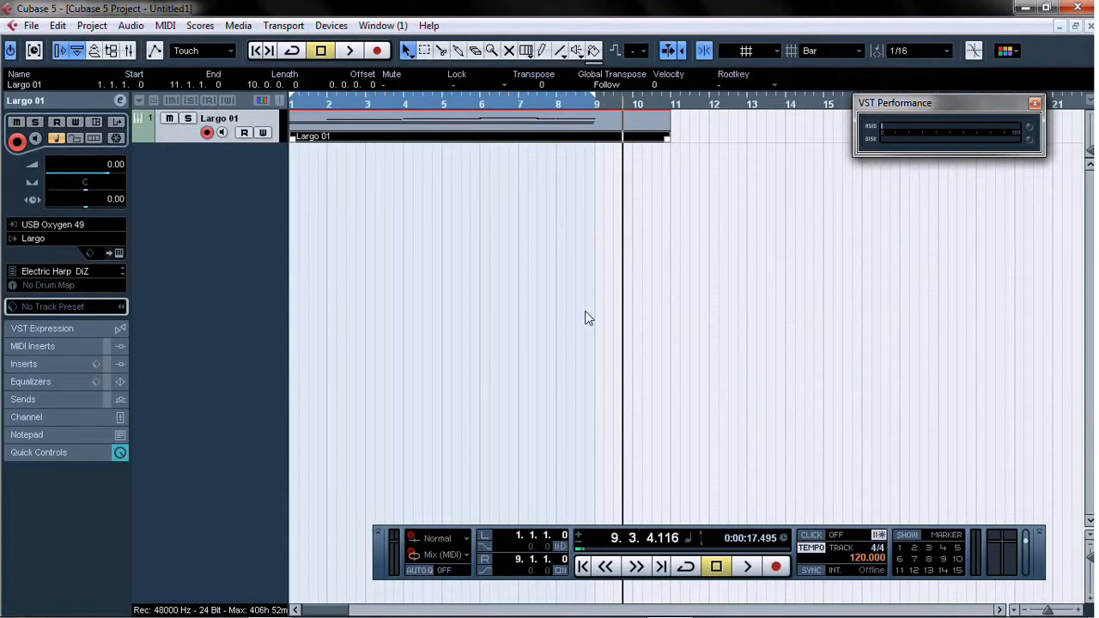
pyautogui.moveTo(668, 142); pyautogui.dragTo(595, 142)
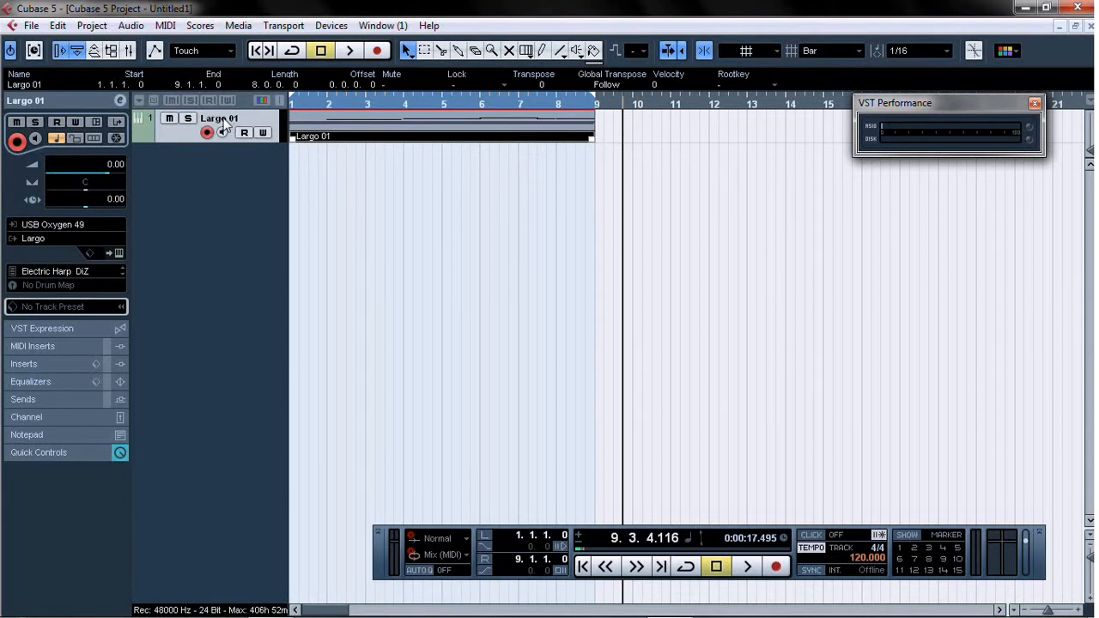
# Rename the Largo 01 instrument track as Harp
pyautogui.doubleClick(222, 120)
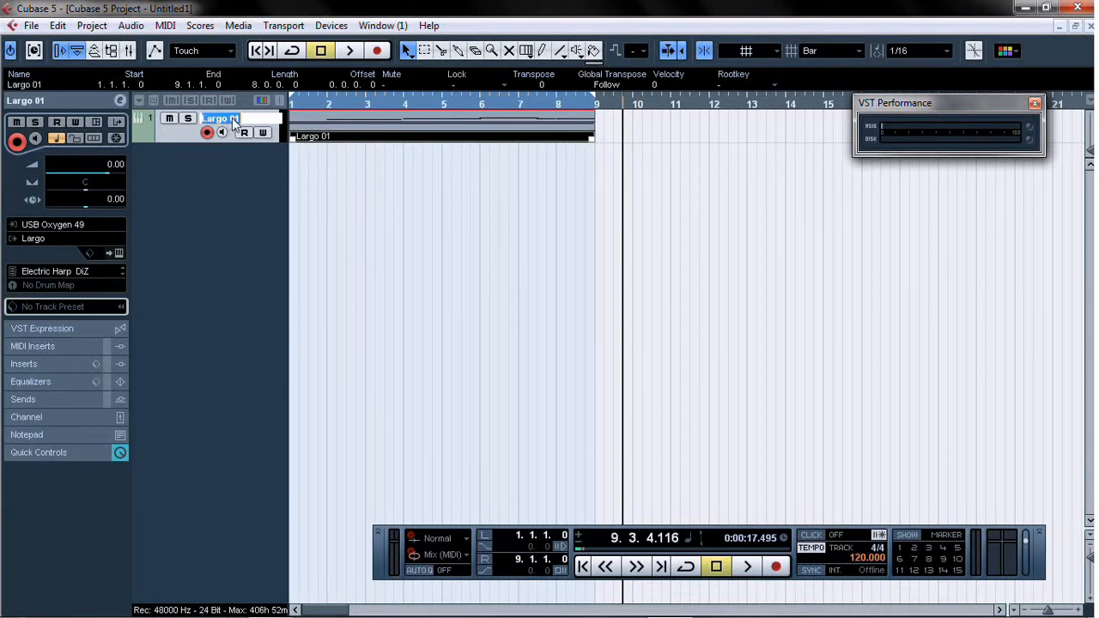
pyautogui.write('Harp')
pyautogui.press('Return')
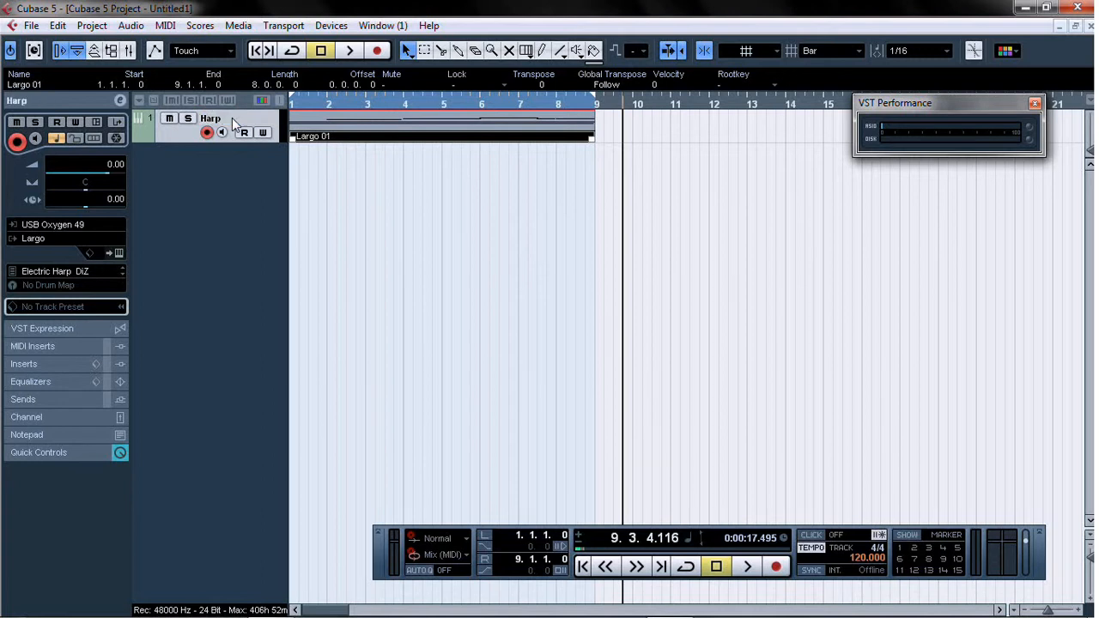
# Apply Color 12 to the recorded part on the Harp track, and select the part again
pyautogui.rightClick(313, 141)
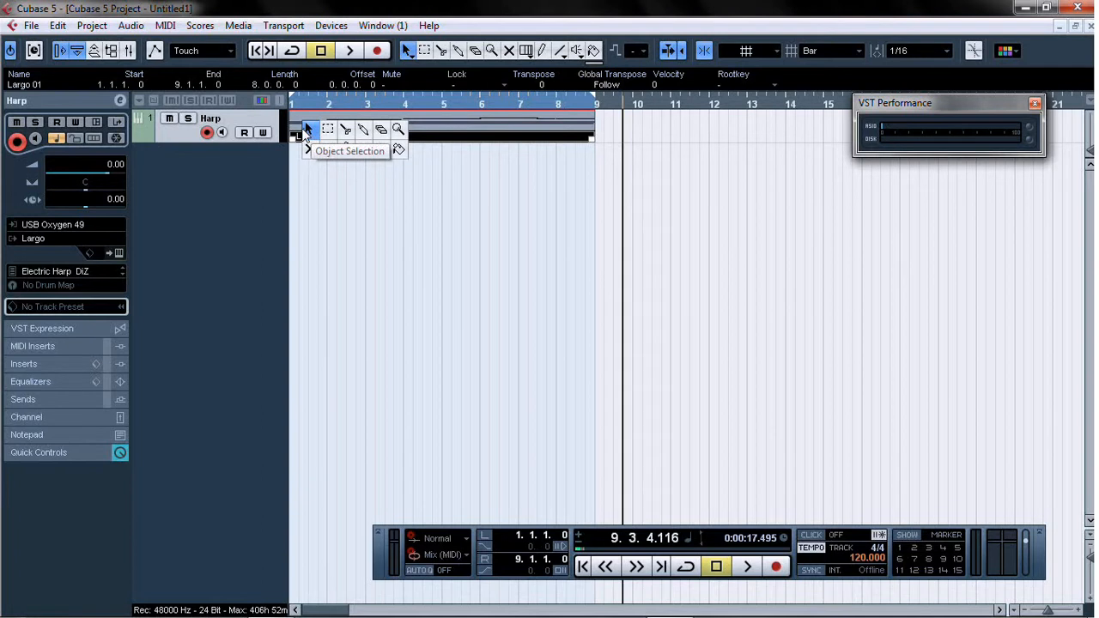
pyautogui.click(307, 131)
pyautogui.click(1006, 51)
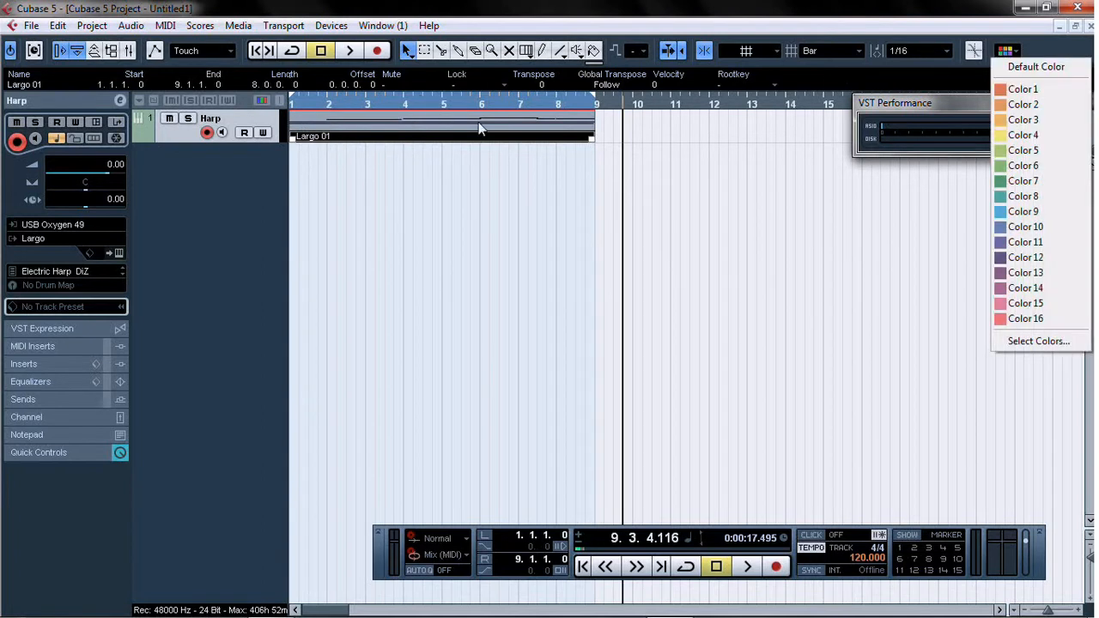
pyautogui.click(1025, 257)
pyautogui.click(667, 249)
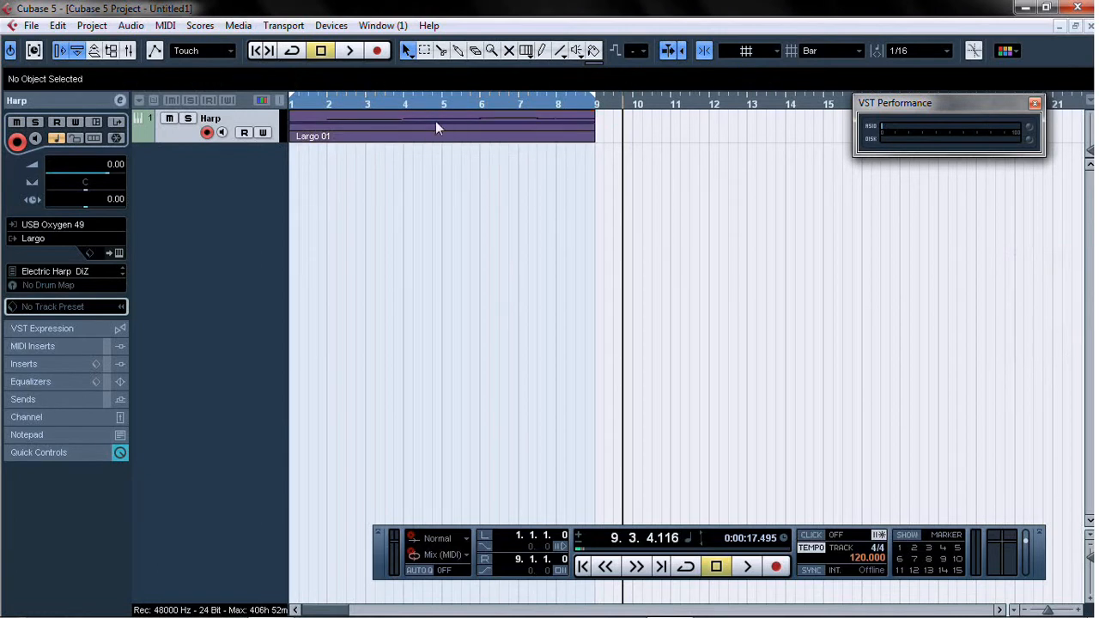
pyautogui.click(348, 136)
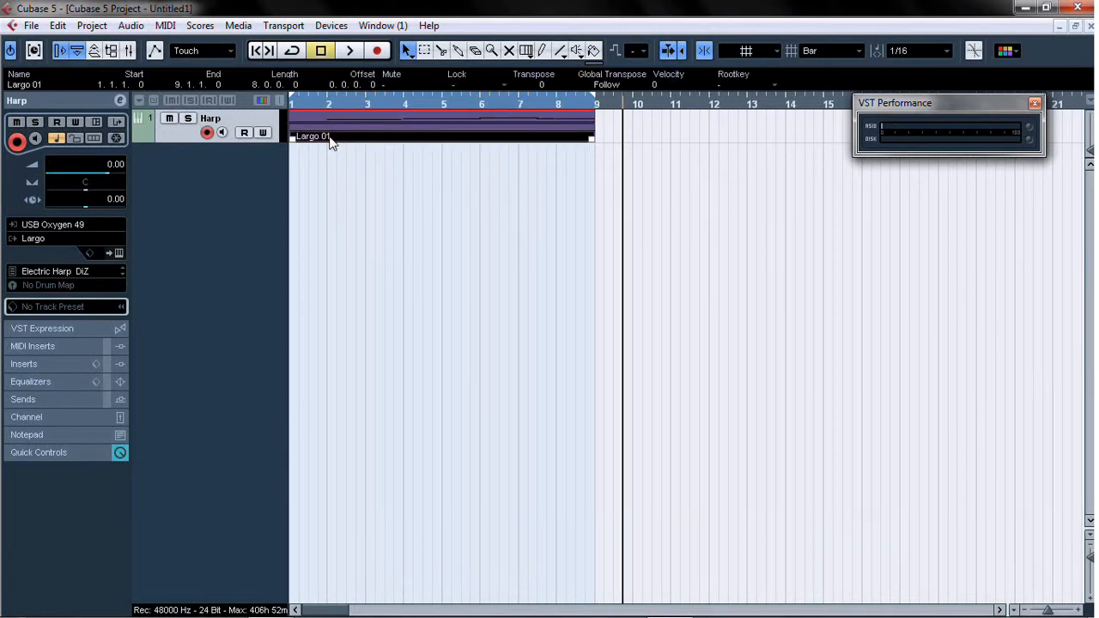